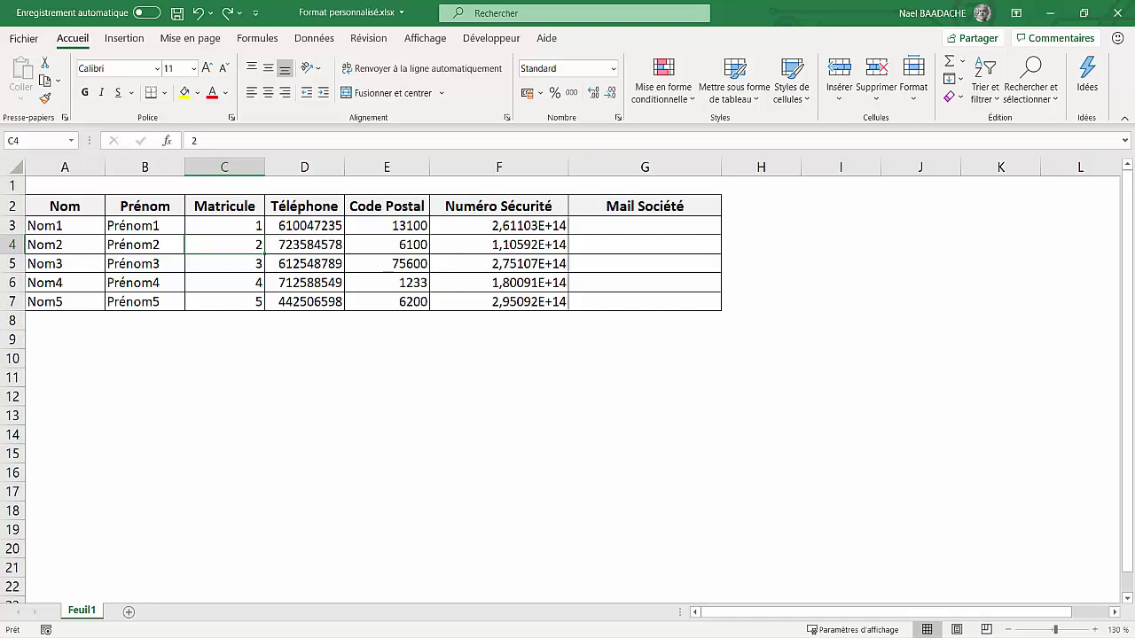
- Try typing a zero-padded matricule directly into C3, then undo it
click(248, 231)
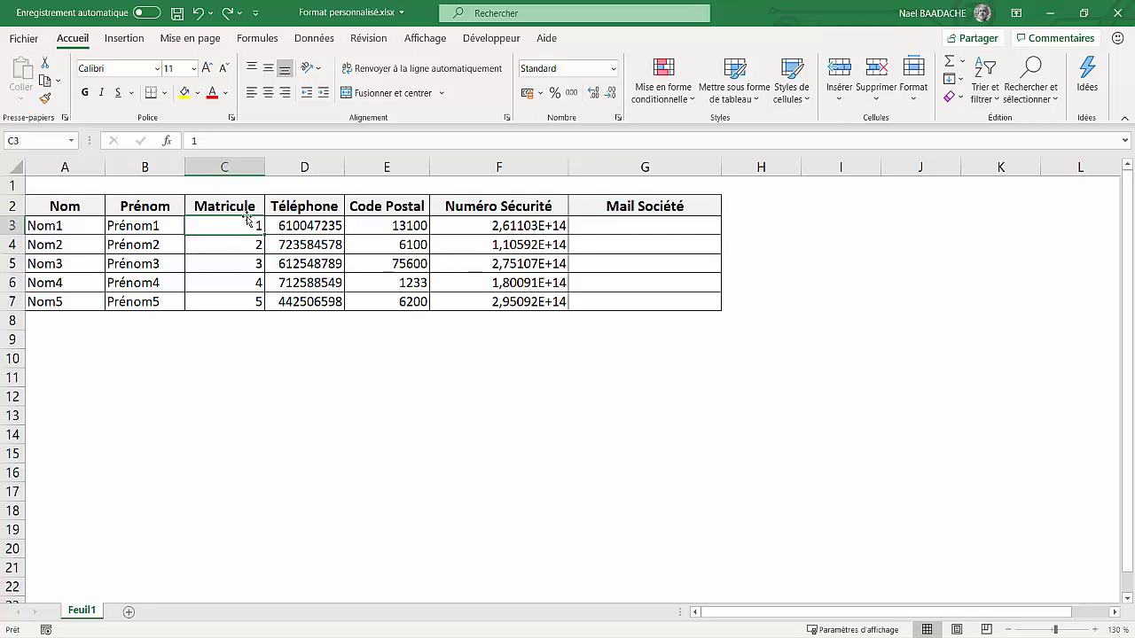
click(193, 140)
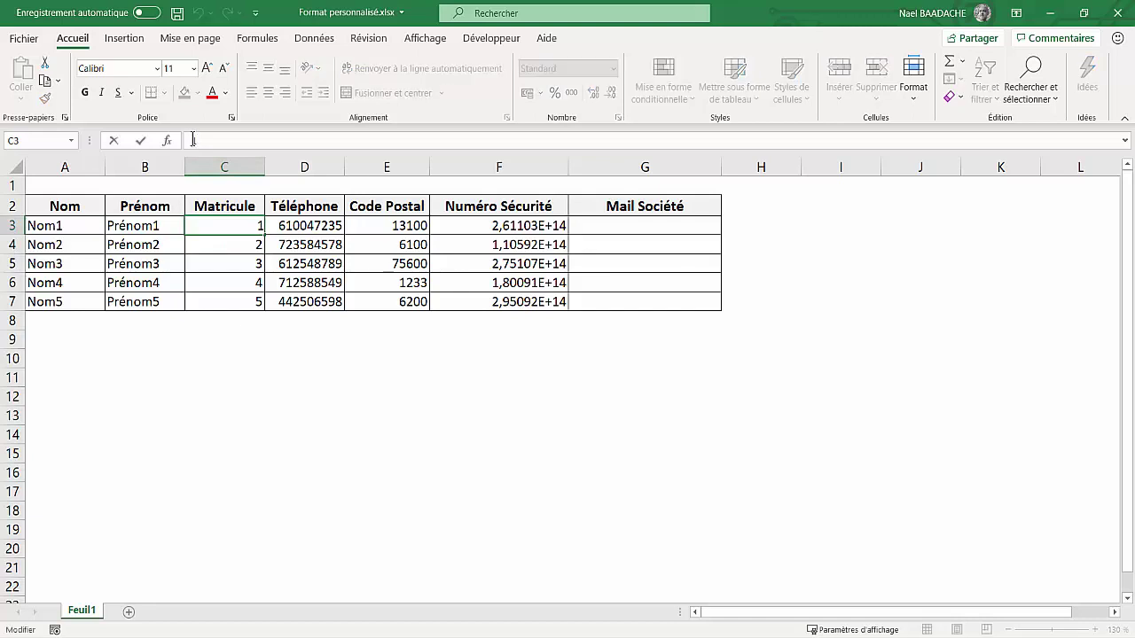
text(4)
key(BackSpace)
text(00)
text(0001)
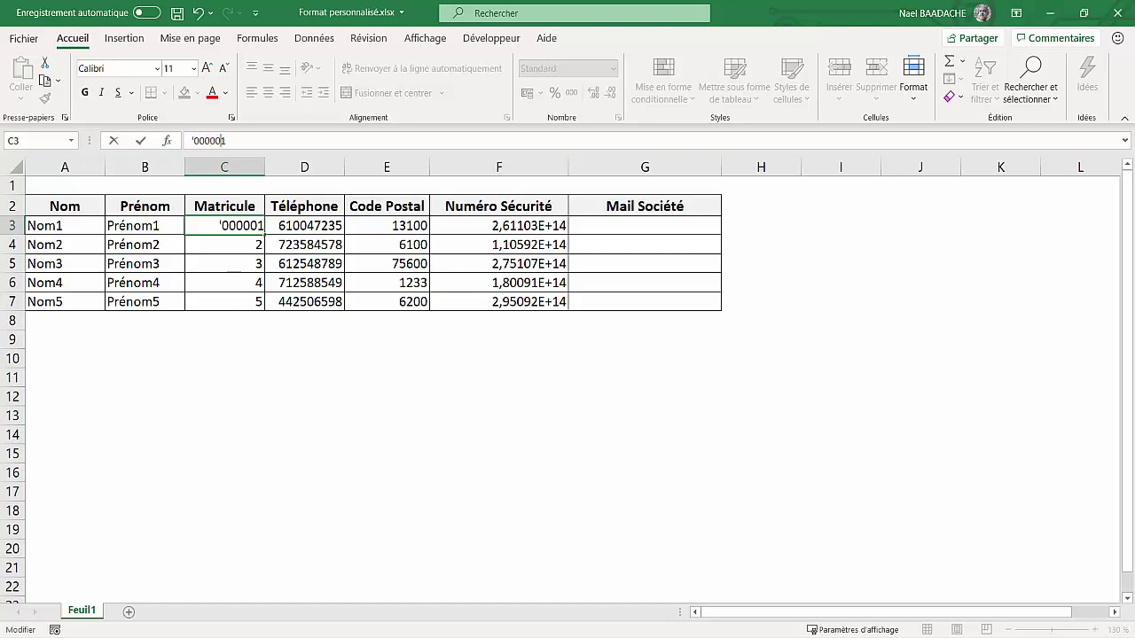
key(Return)
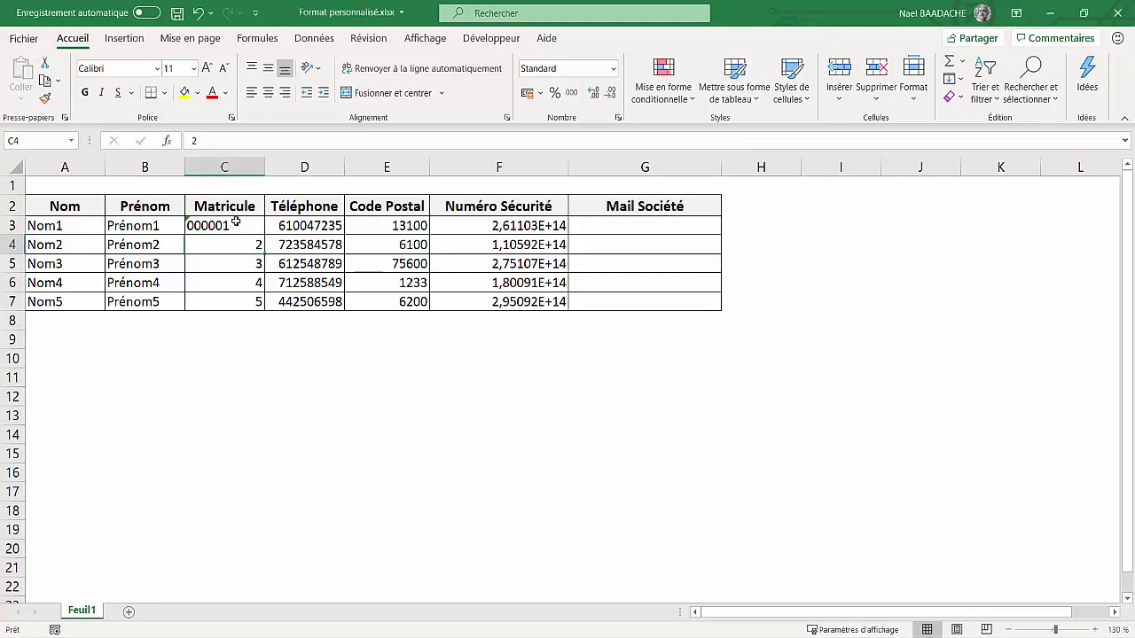
key(ctrl+z)
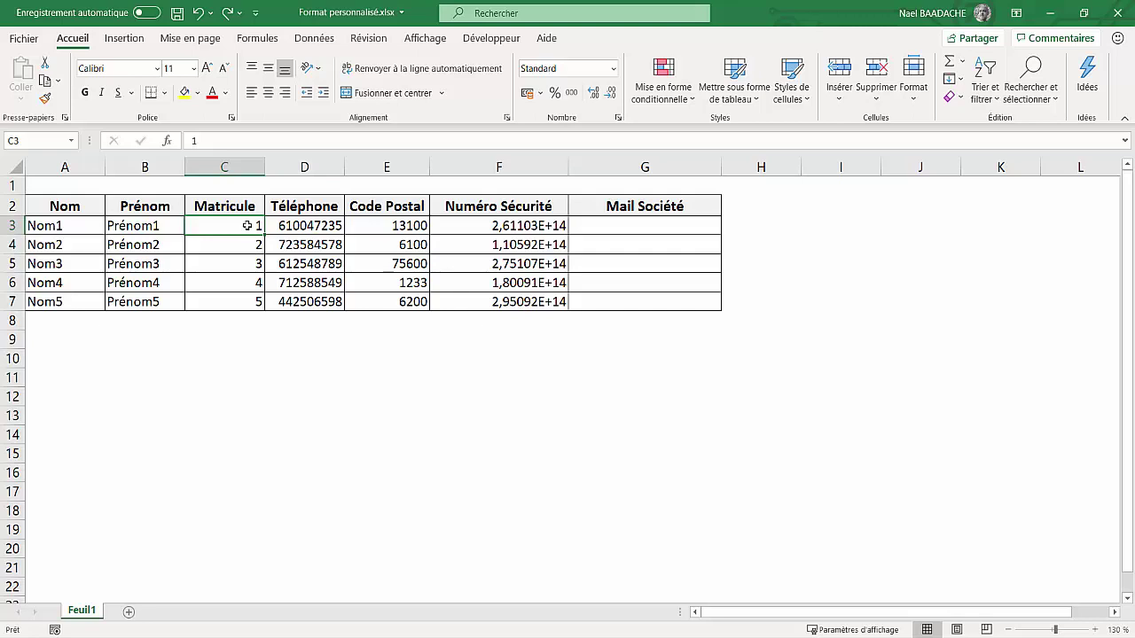
- Apply the custom number format 000000 to the matricules in C3:C7
drag(248, 226, 244, 302)
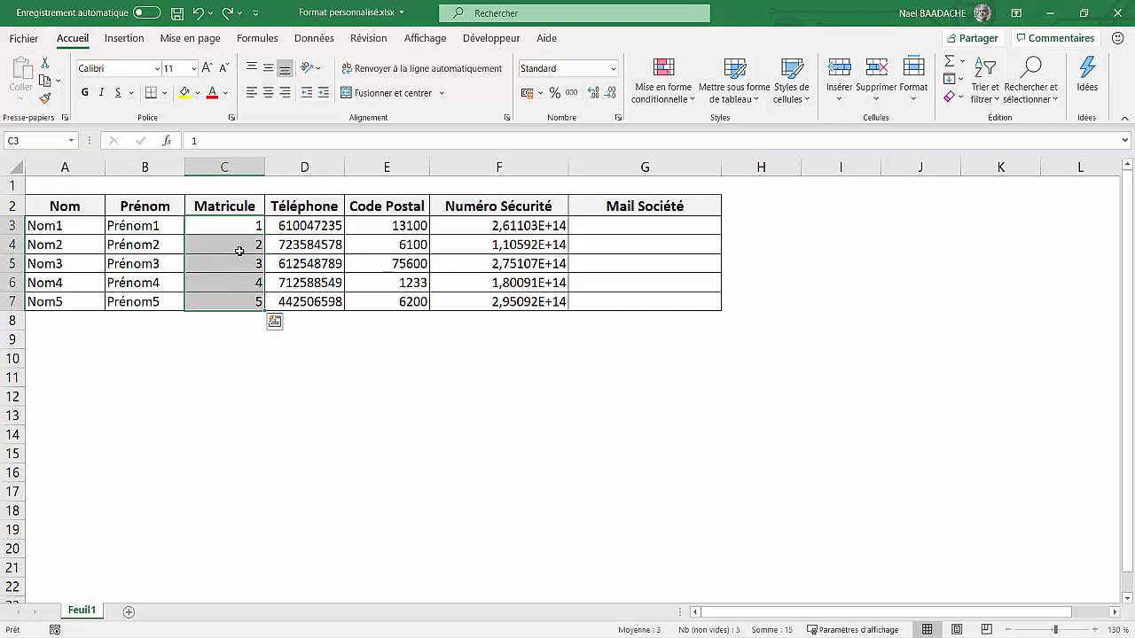
right_click(240, 256)
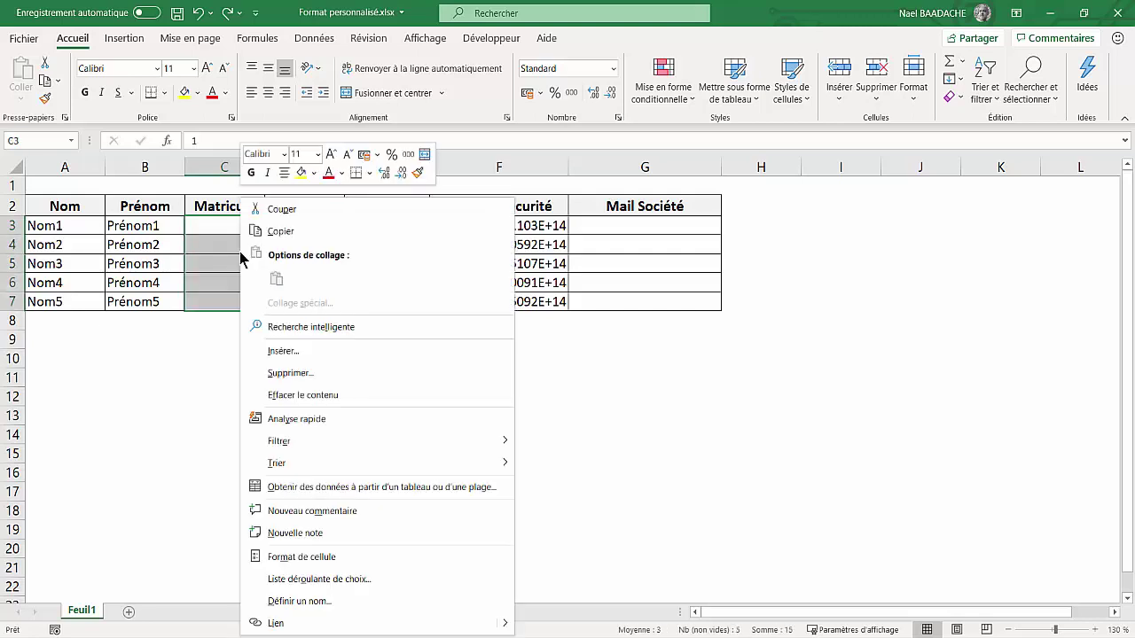
click(284, 557)
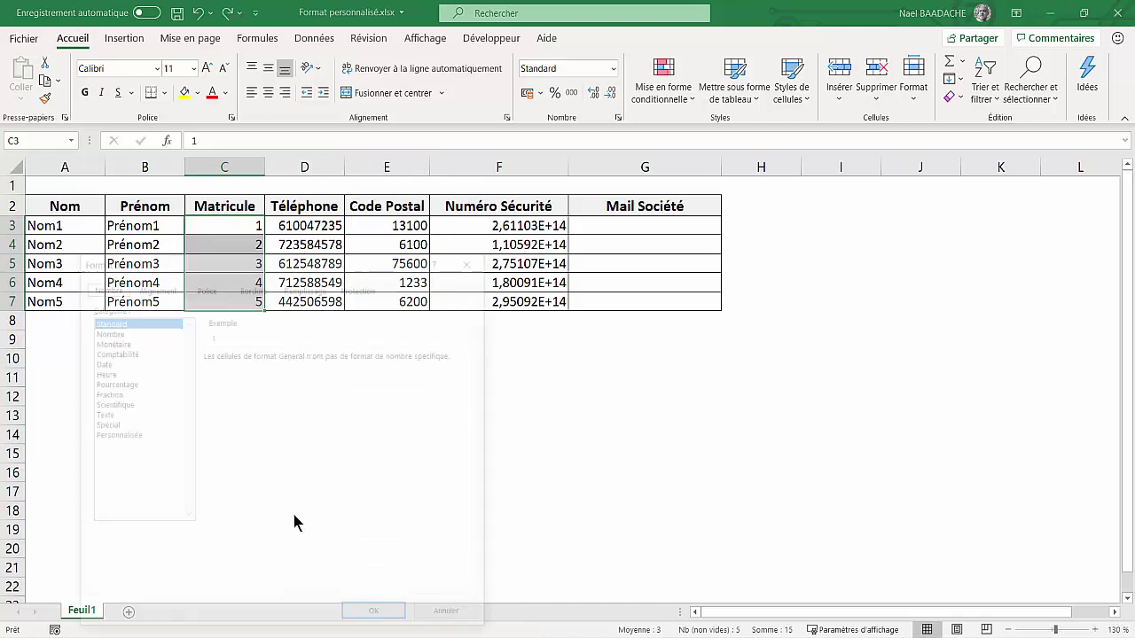
click(456, 614)
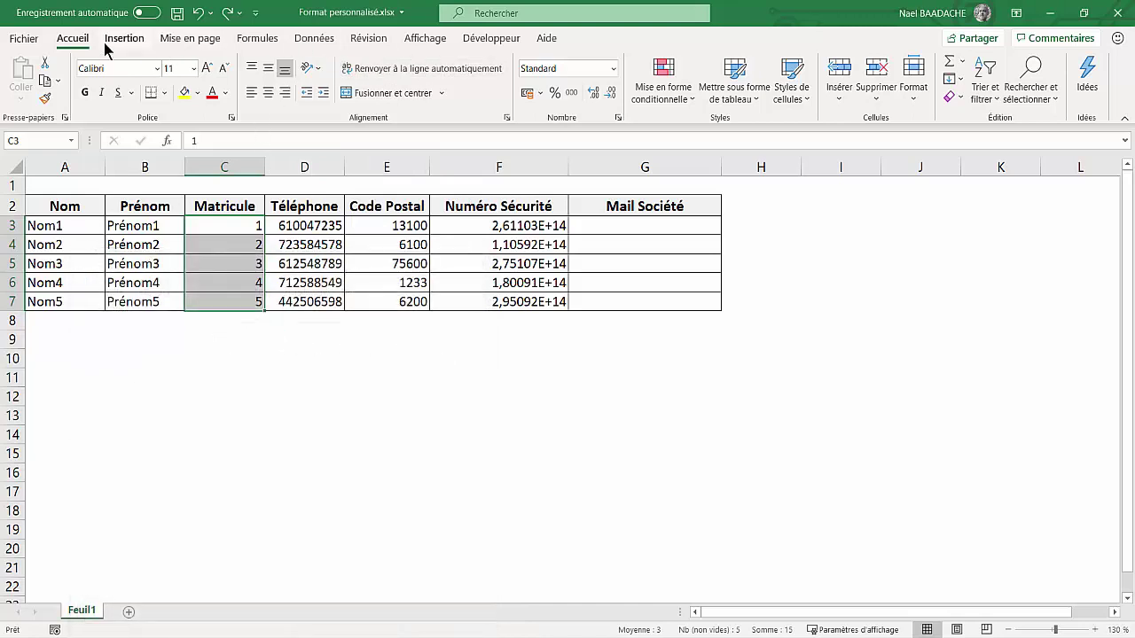
click(612, 69)
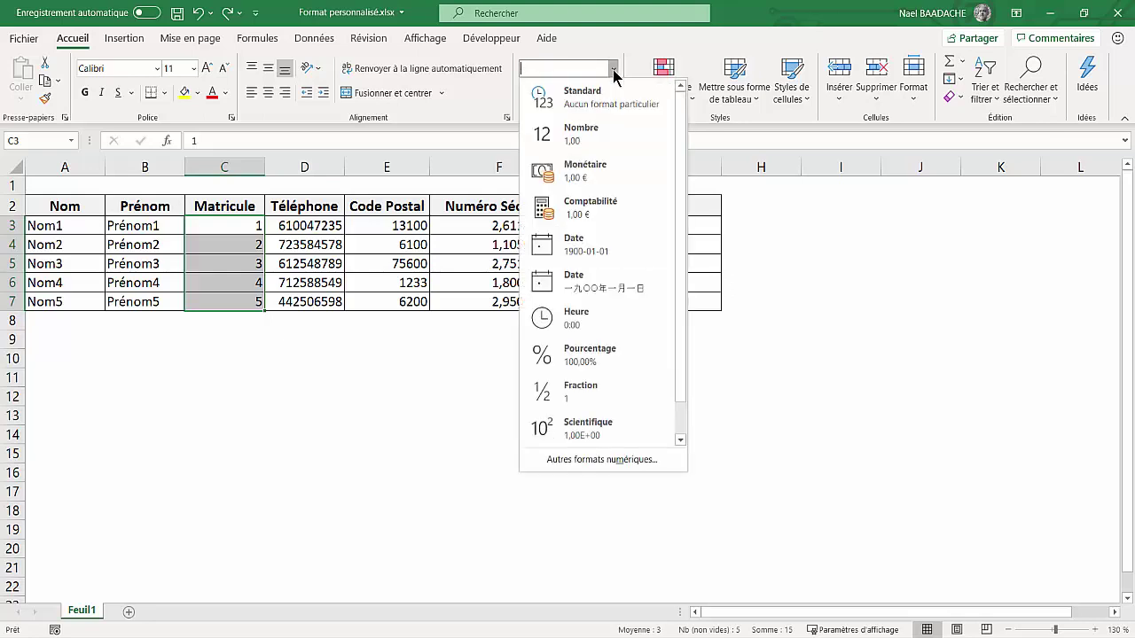
click(595, 461)
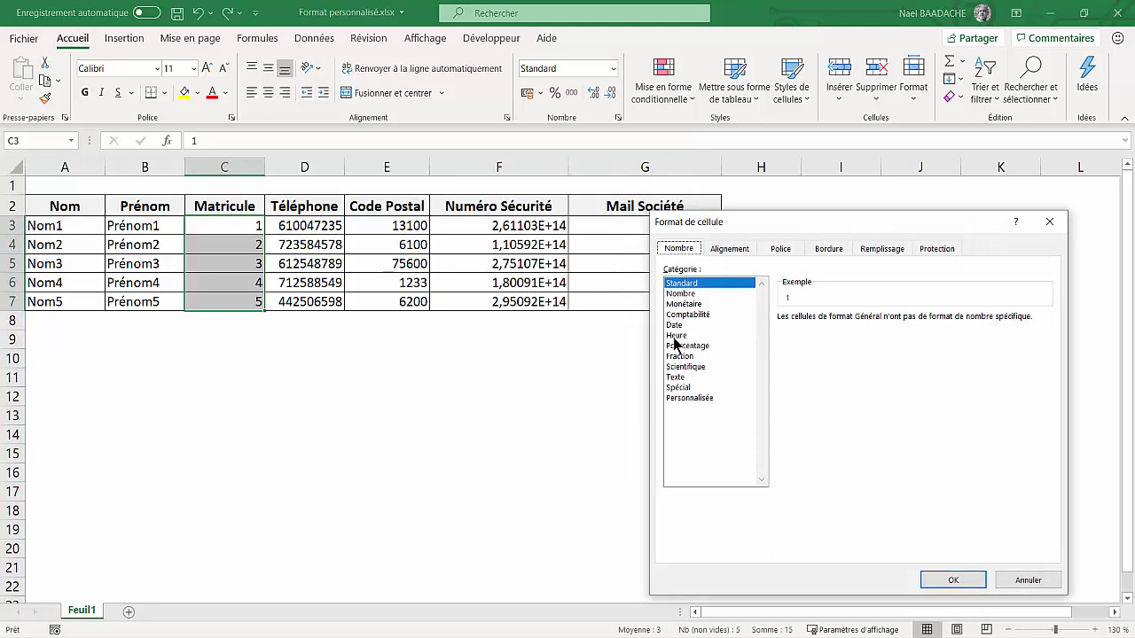
click(688, 398)
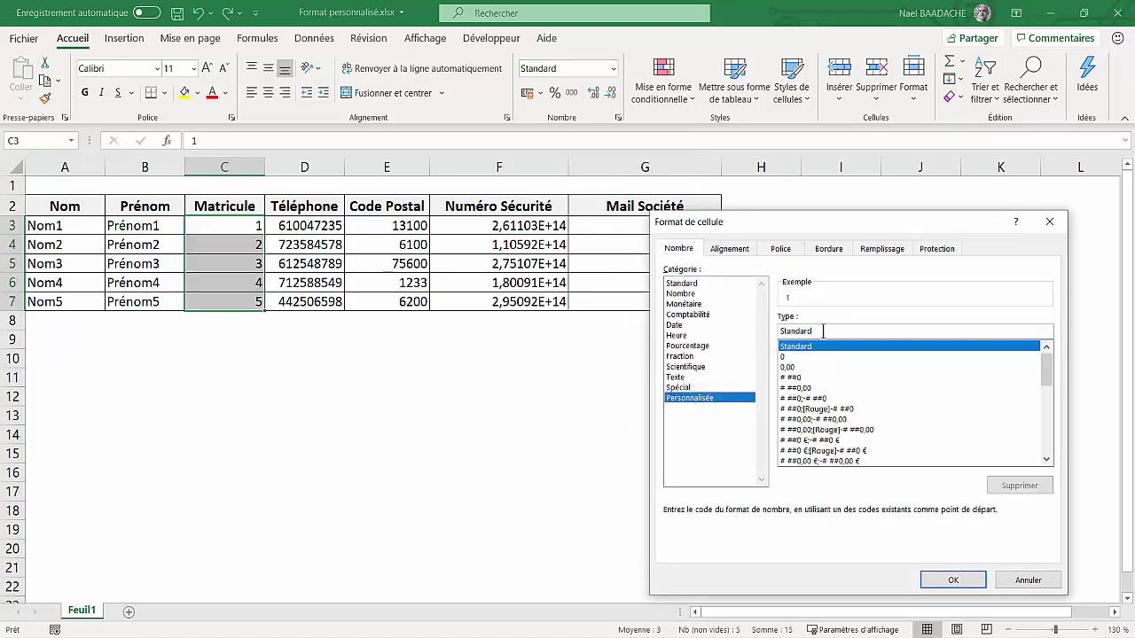
click(783, 357)
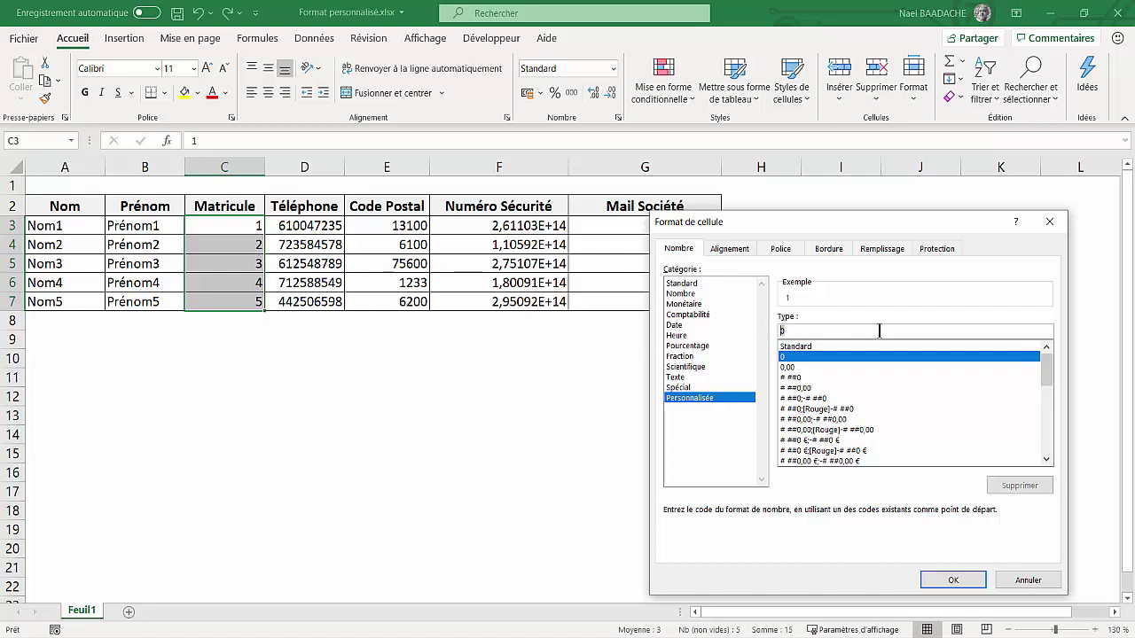
text(0000)
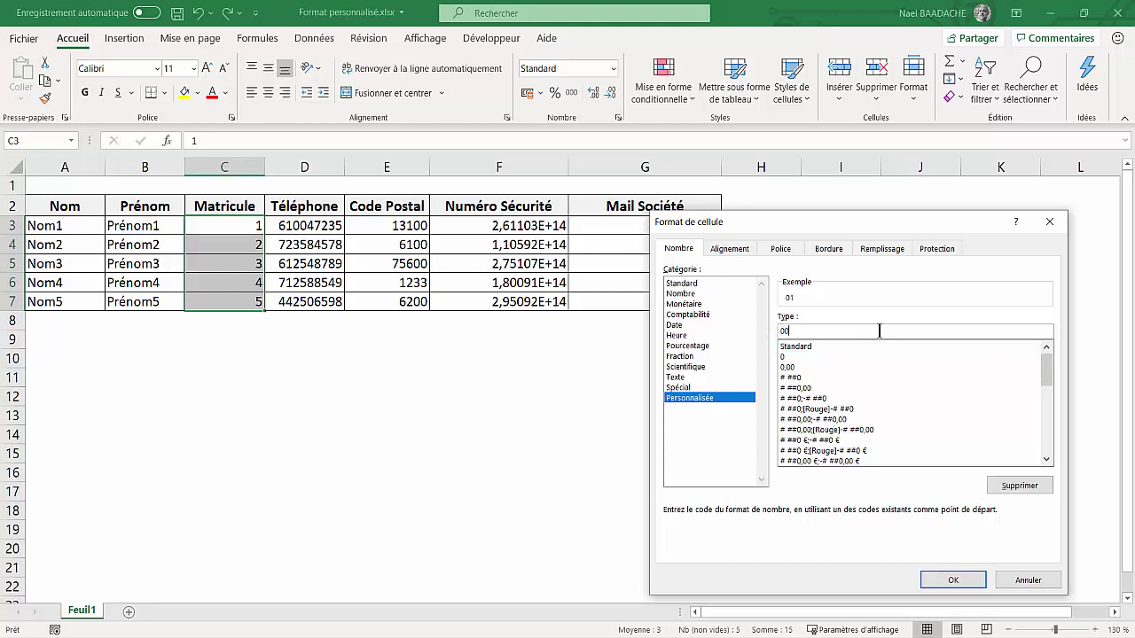
text(00)
click(953, 580)
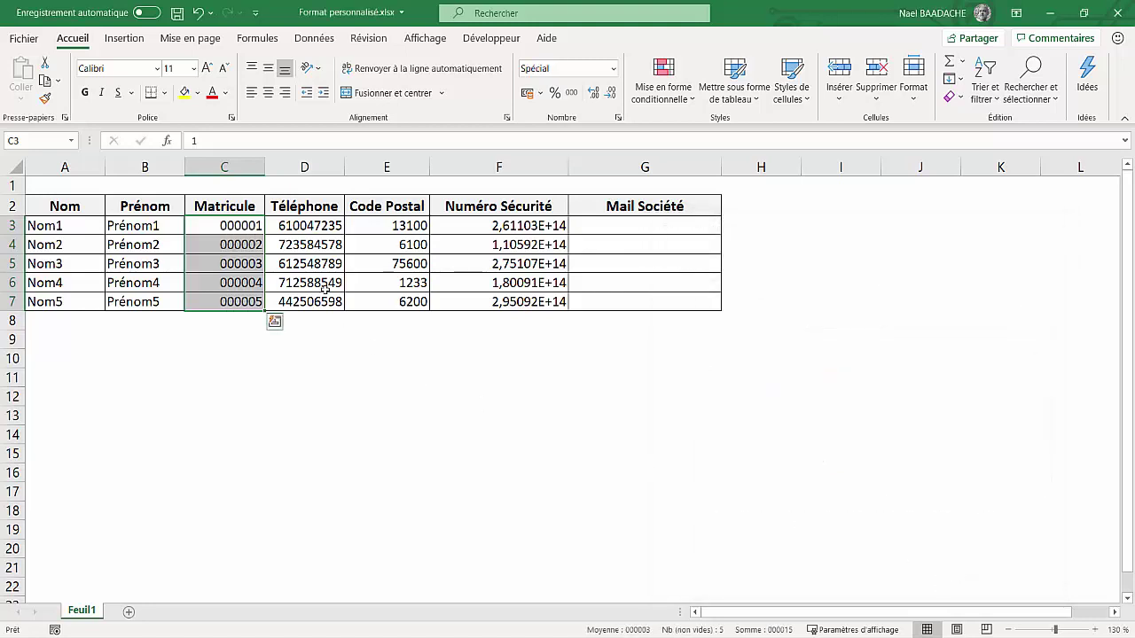
- Confirm C4 and C3 still store plain numbers behind the six-digit display
click(229, 245)
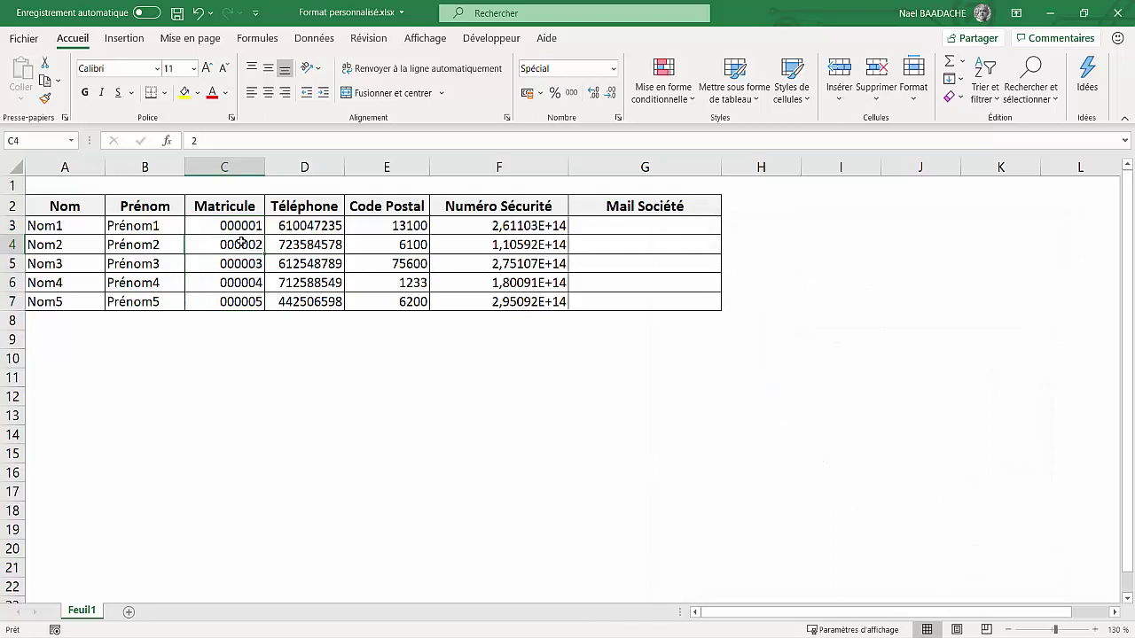
click(234, 225)
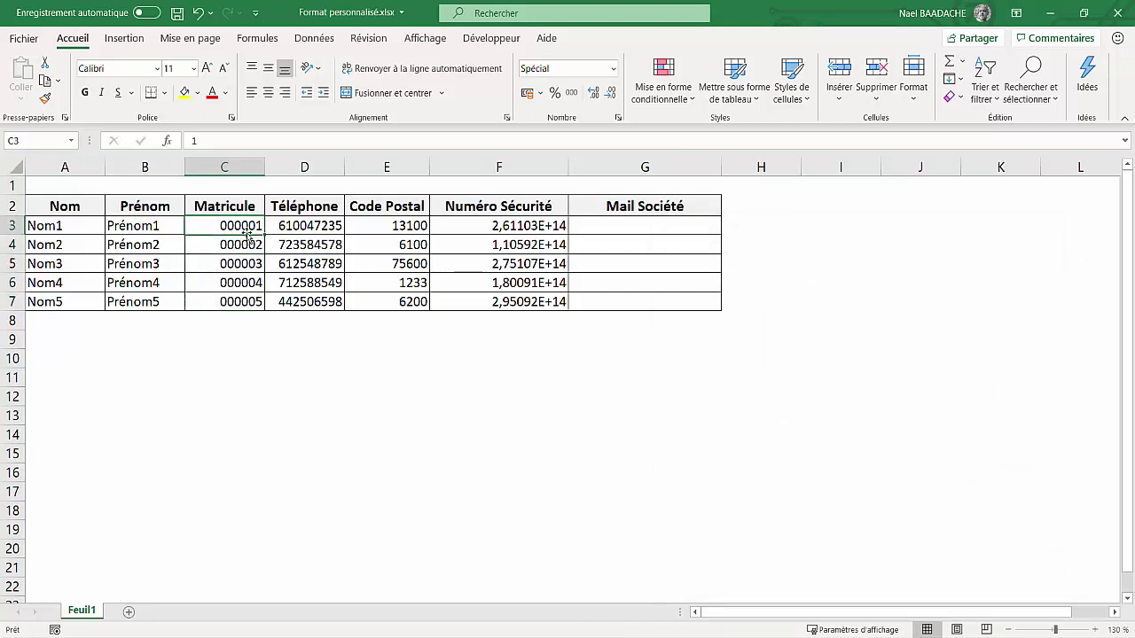
click(305, 228)
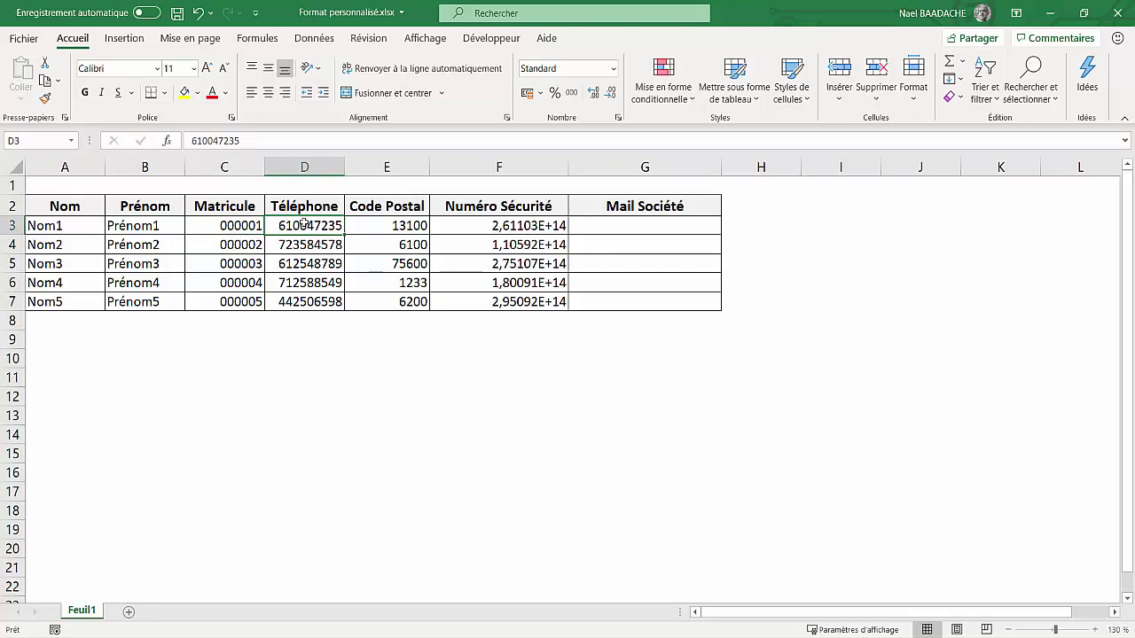
- Give D3:D7 the Spécial telephone format, then check the stored values in D4 and D3
drag(302, 224, 296, 300)
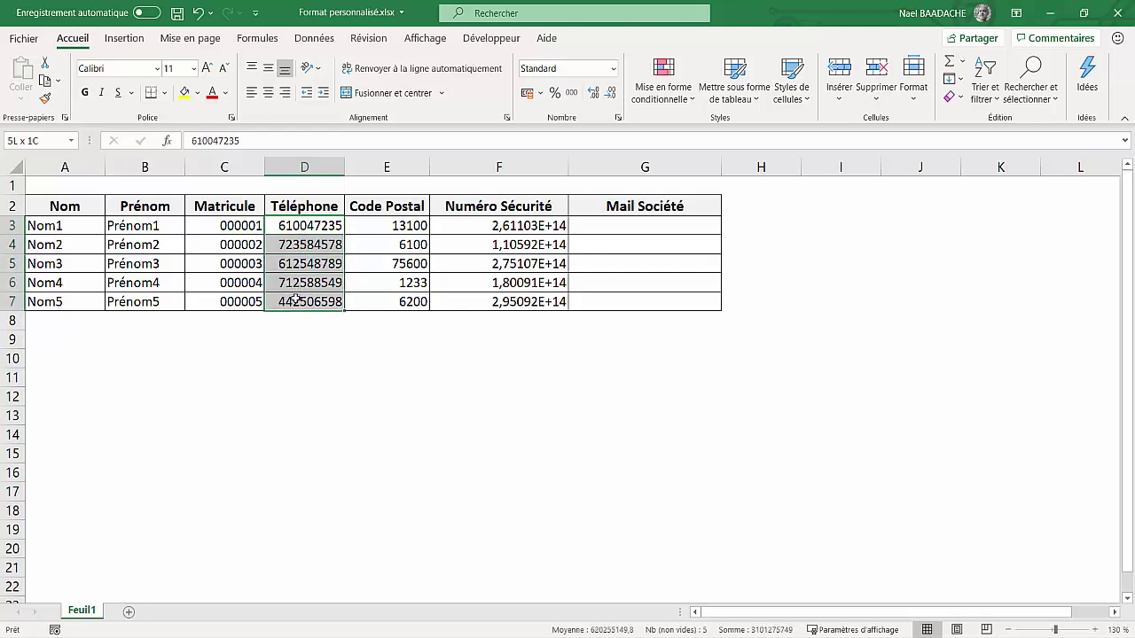
right_click(314, 245)
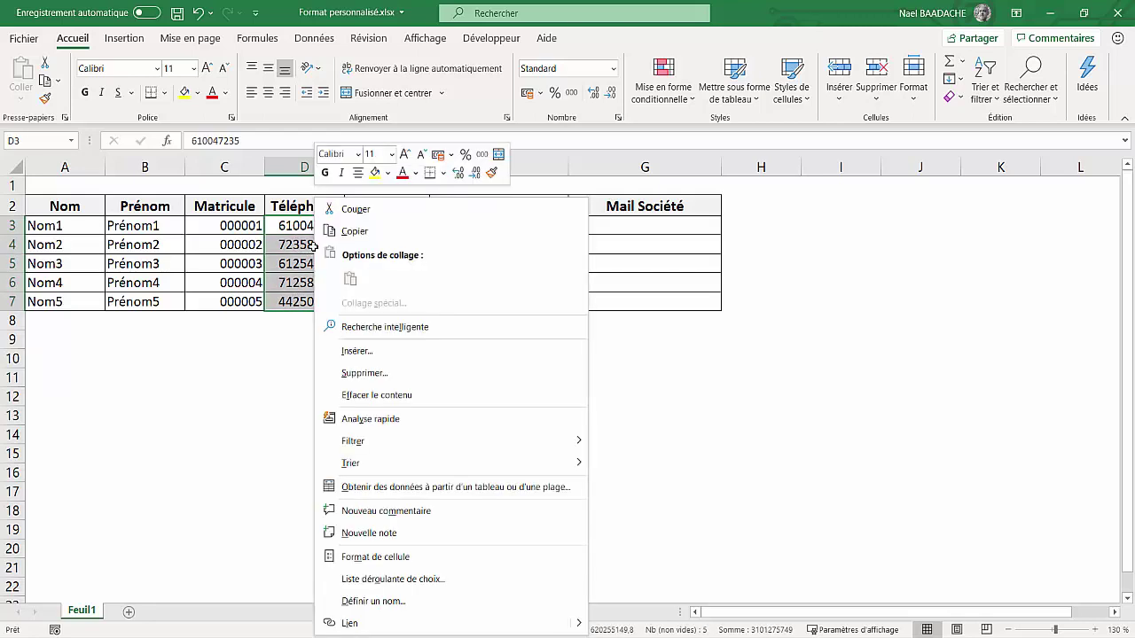
click(353, 567)
click(197, 425)
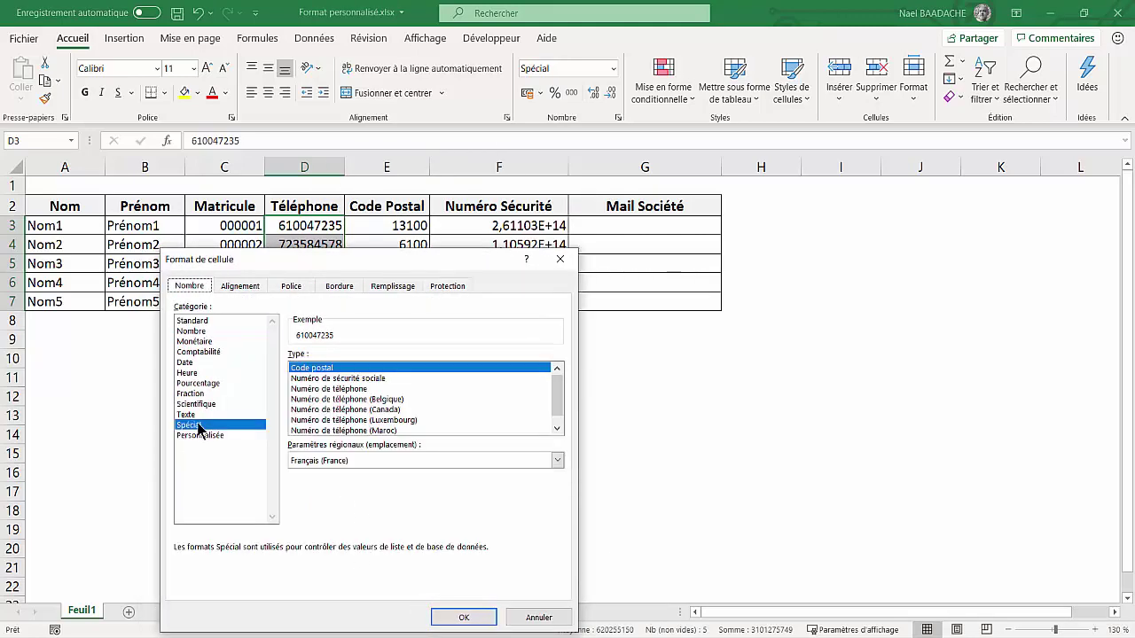
click(344, 390)
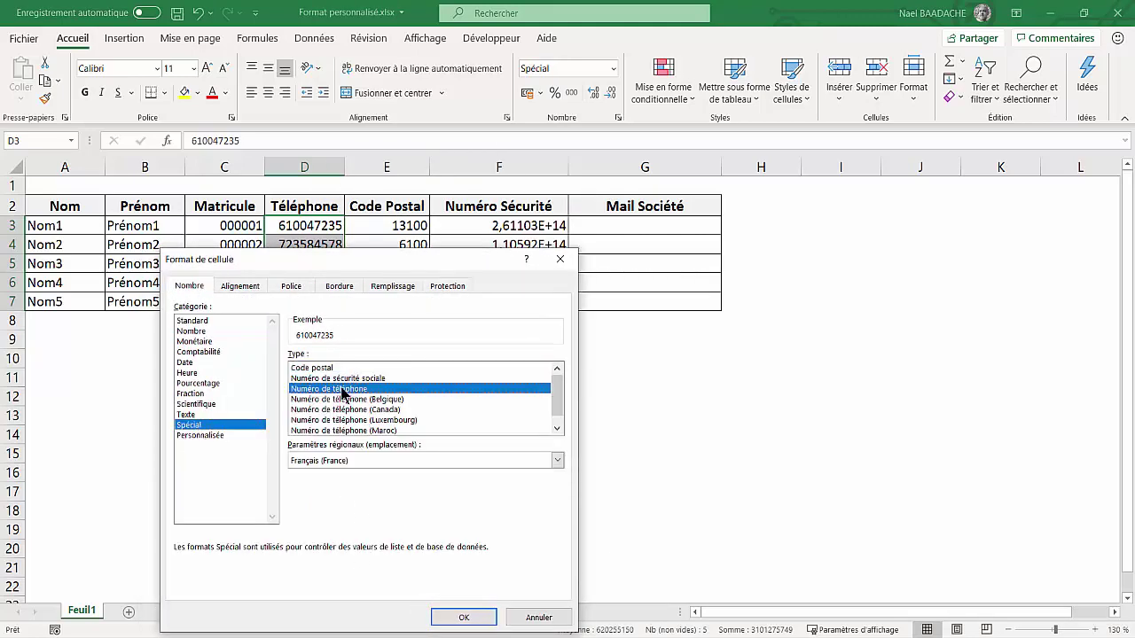
click(464, 617)
click(311, 249)
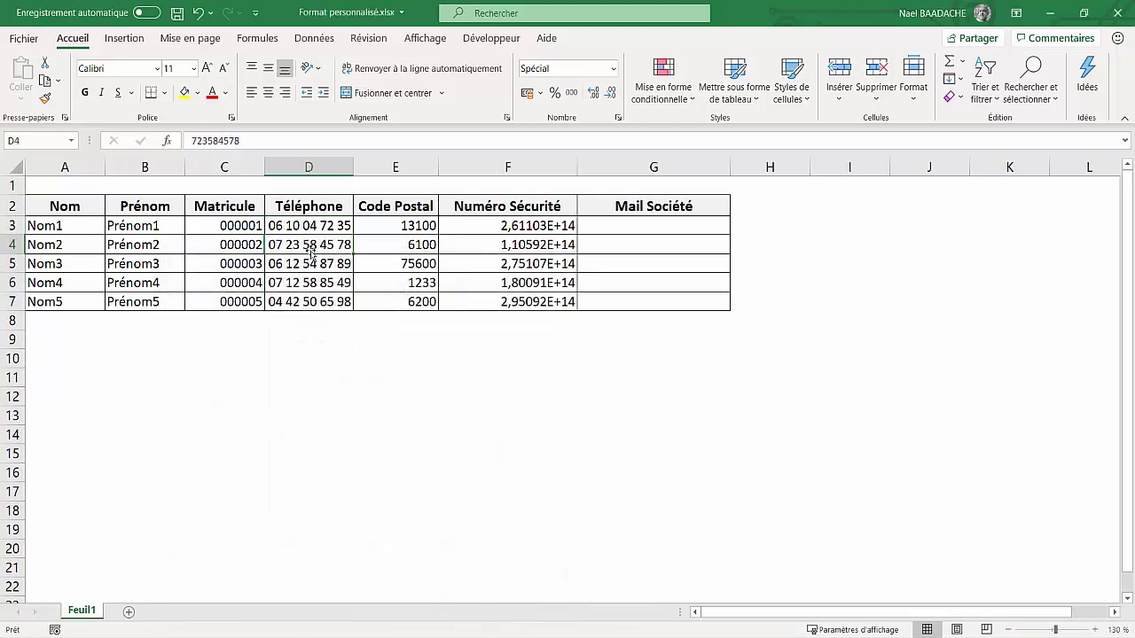
click(291, 225)
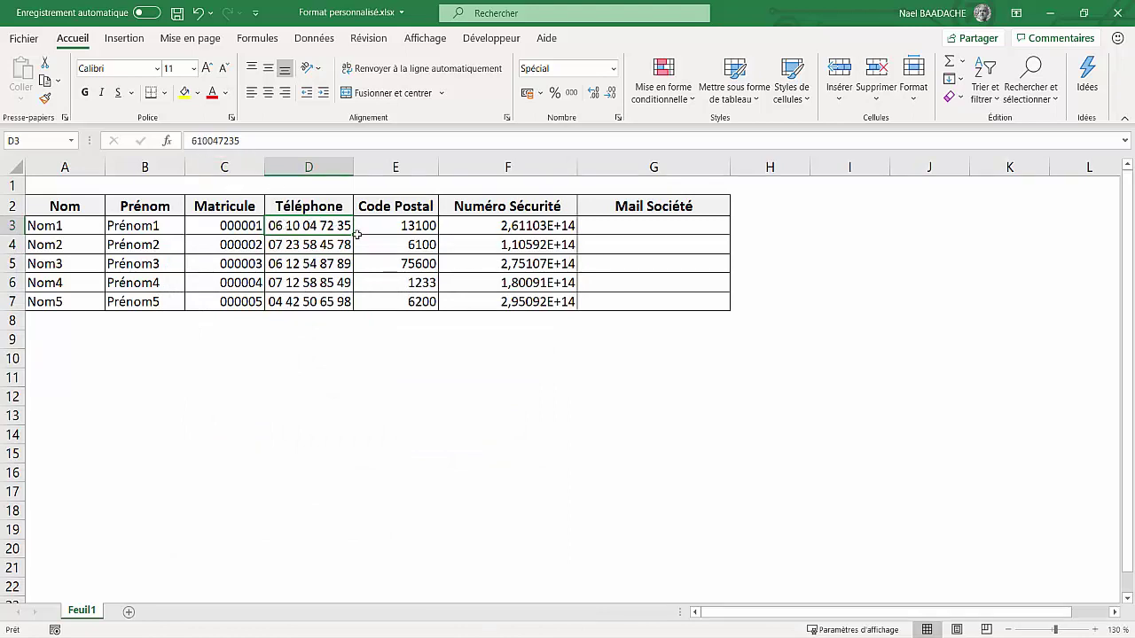
- Inspect the stored postal code values, such as 6100 in E4
click(398, 225)
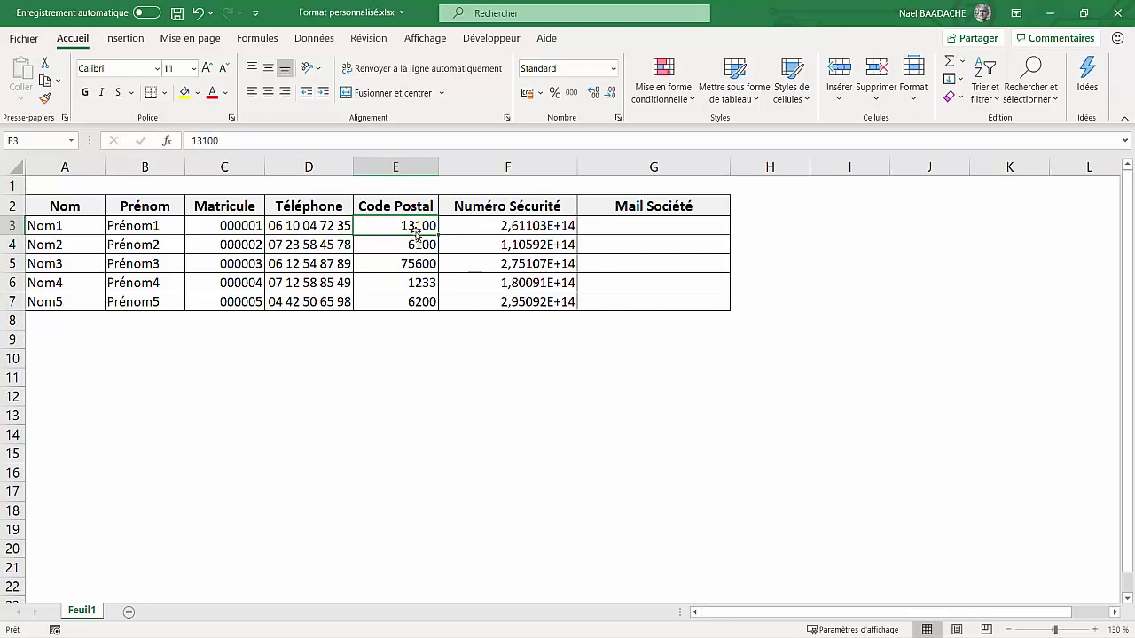
click(413, 247)
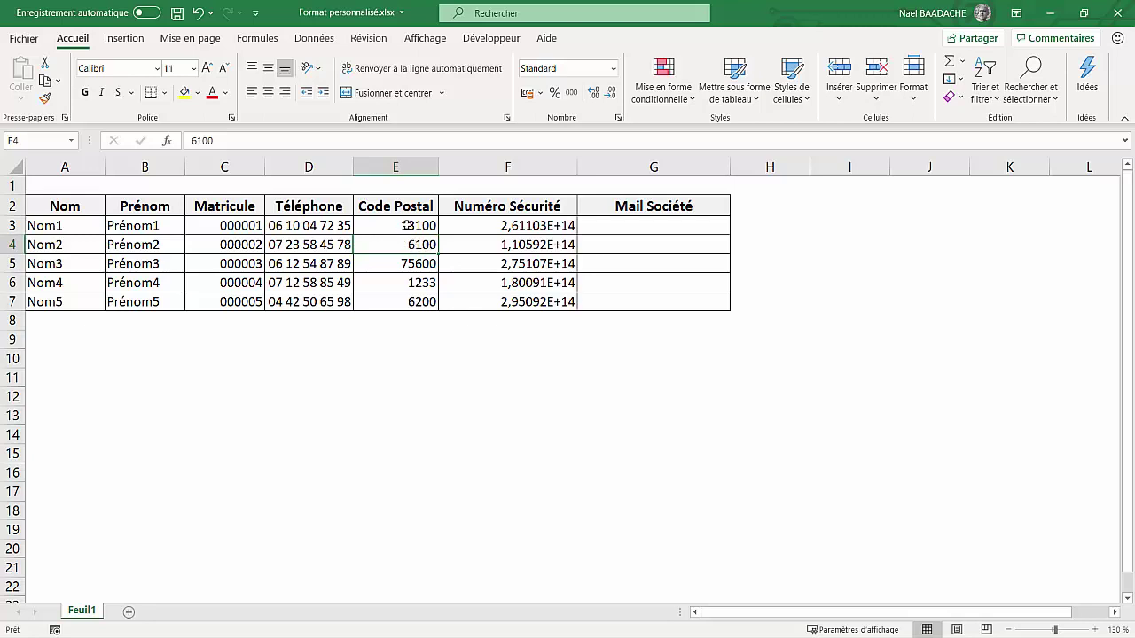
click(407, 225)
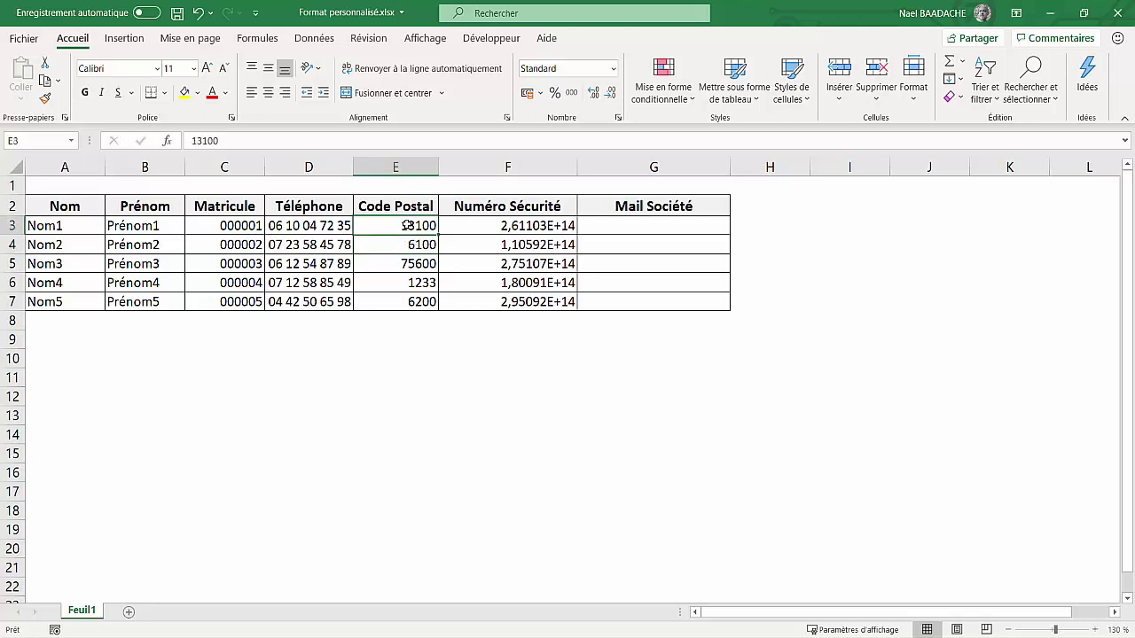
- Apply the Spécial postal code format to E3:E7 so 6100 displays as 06100
drag(406, 225, 399, 301)
right_click(403, 249)
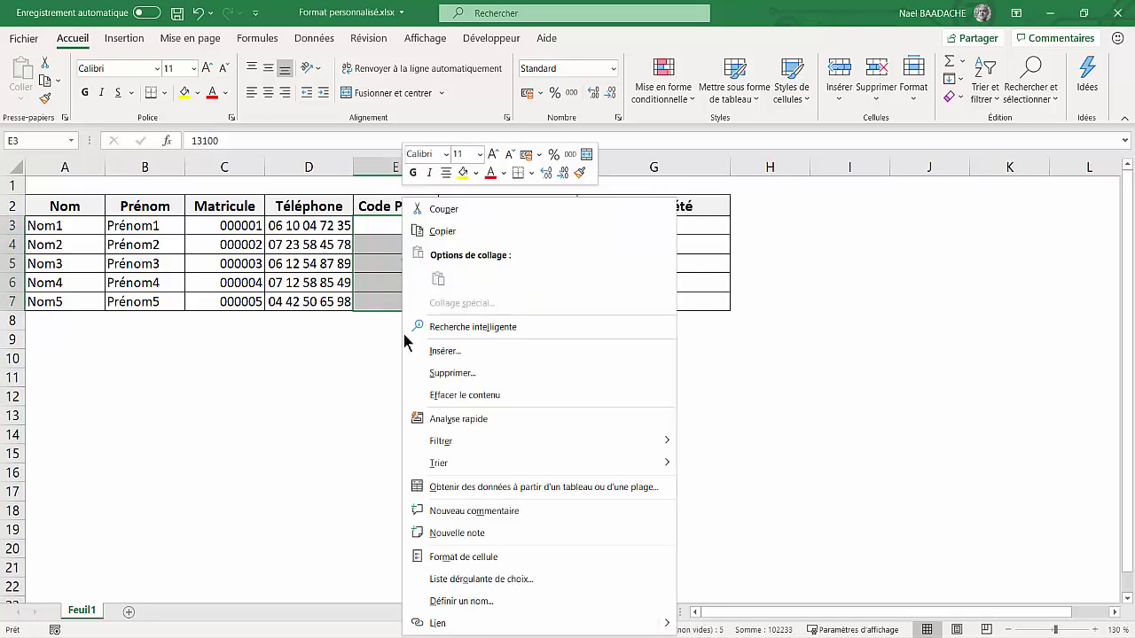
click(450, 557)
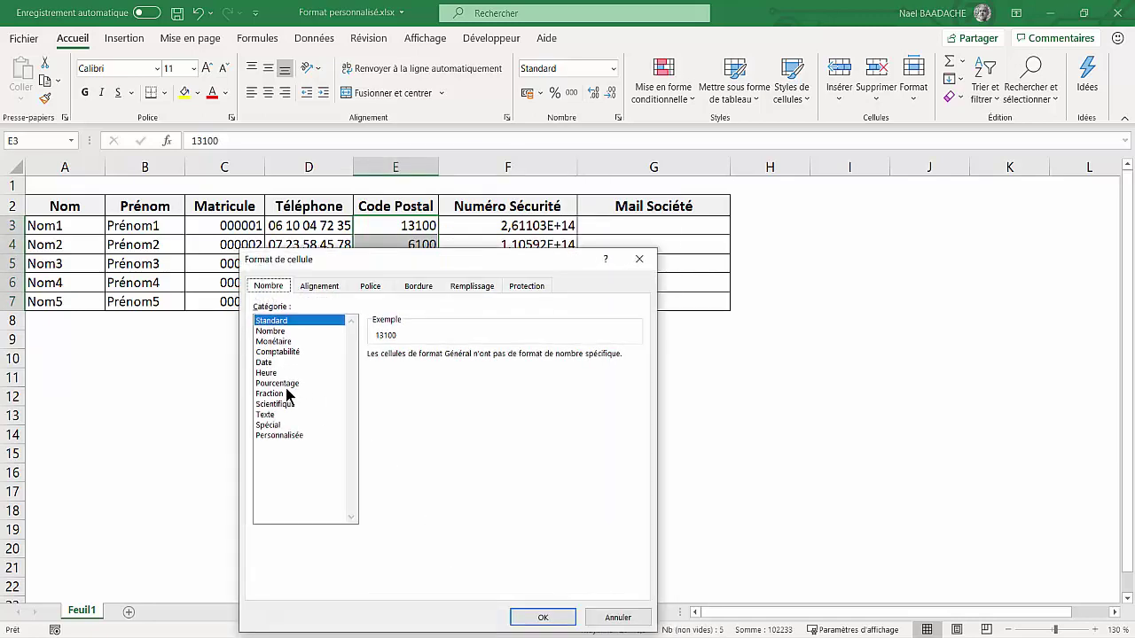
click(273, 426)
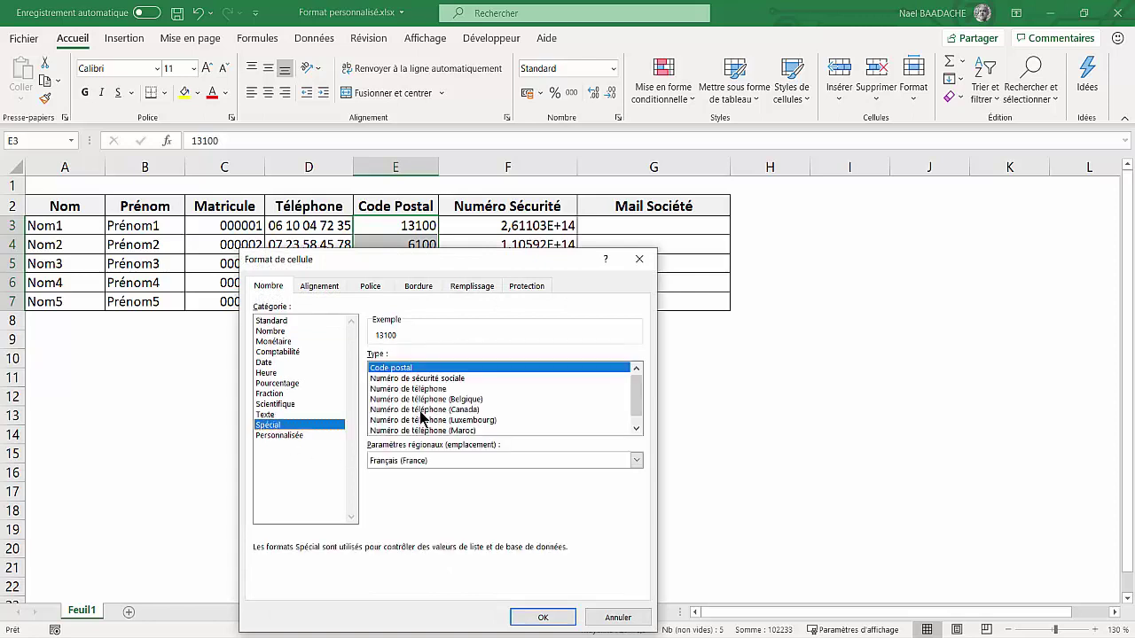
click(395, 367)
click(543, 617)
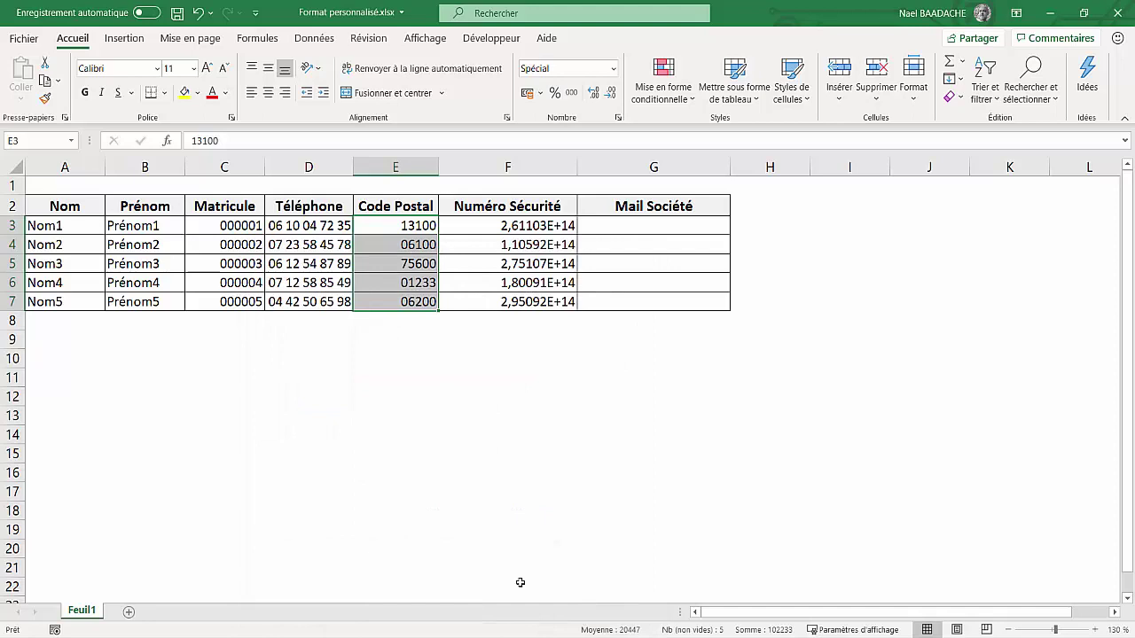
click(413, 247)
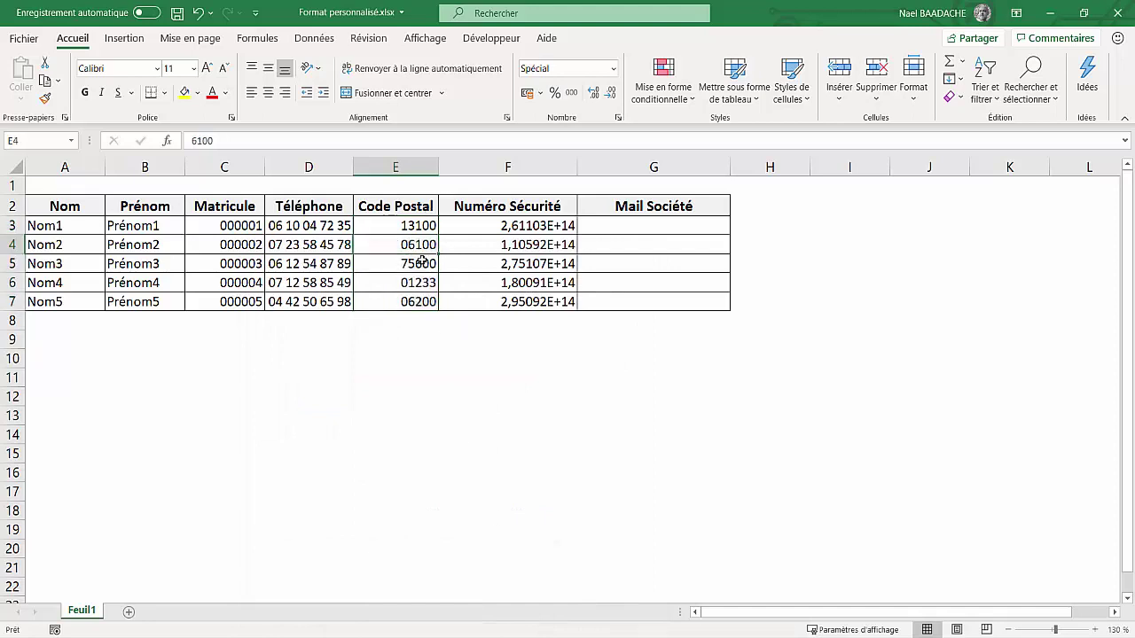
click(512, 226)
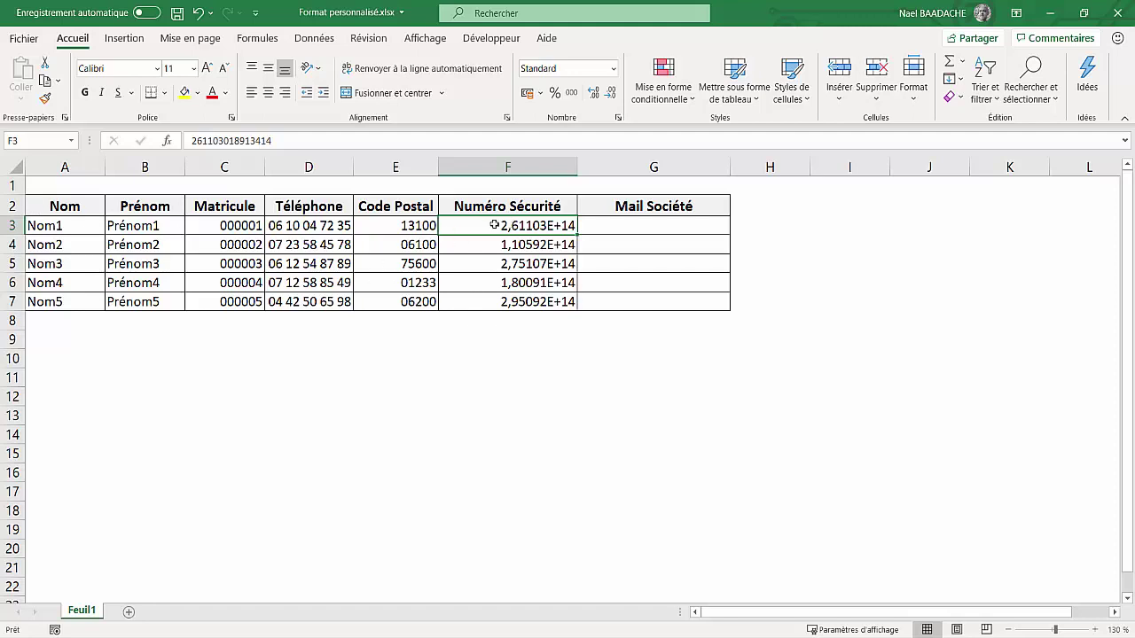
click(296, 136)
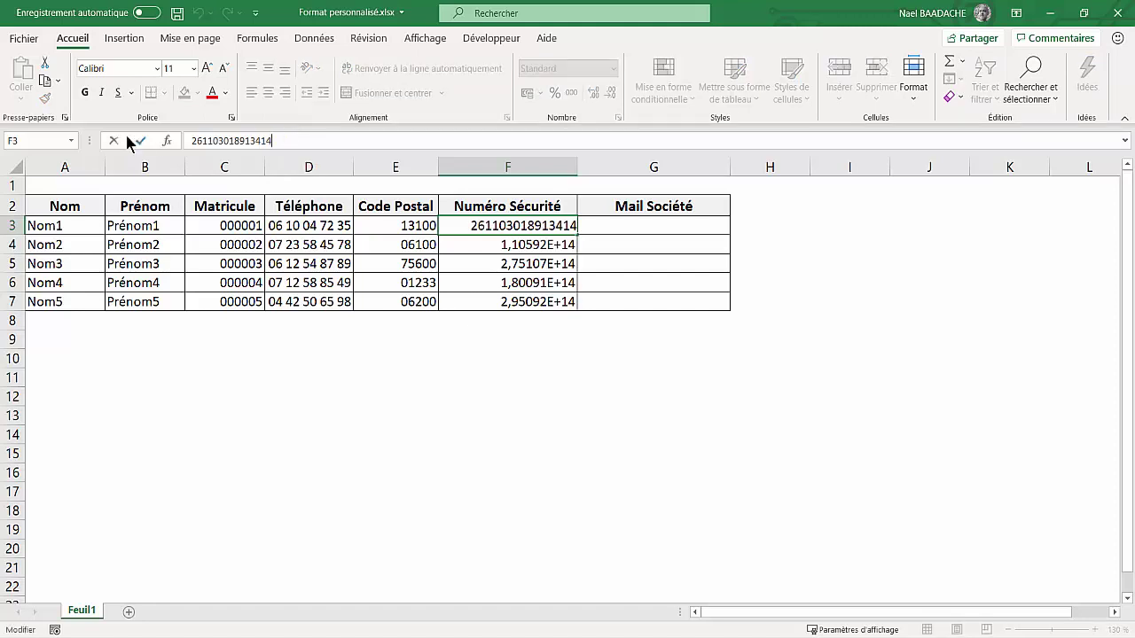
click(503, 228)
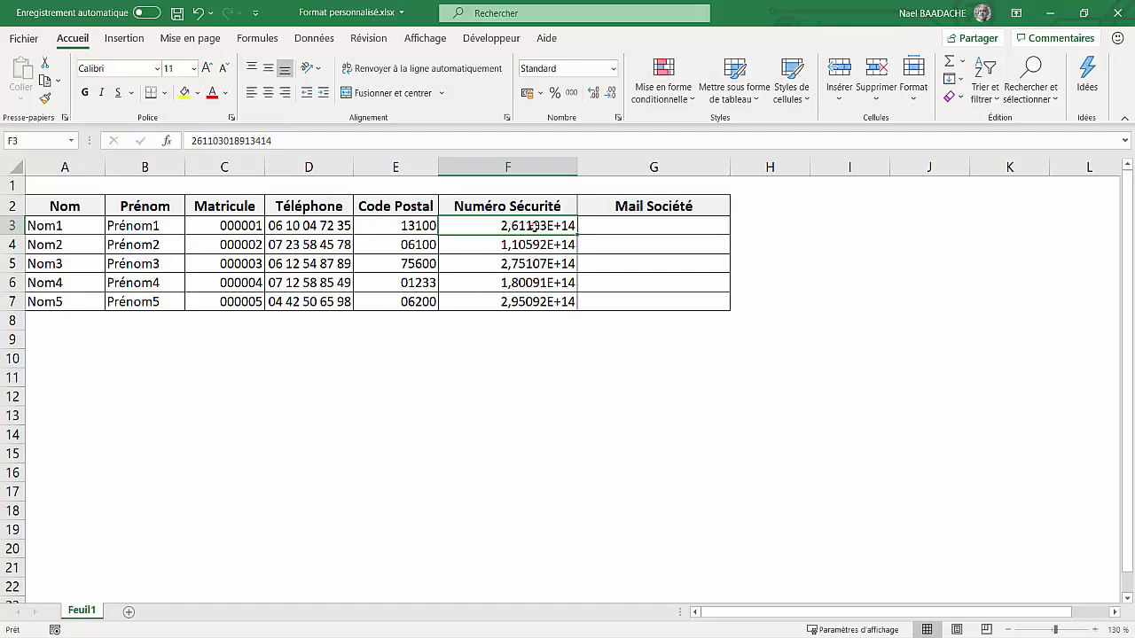
click(192, 141)
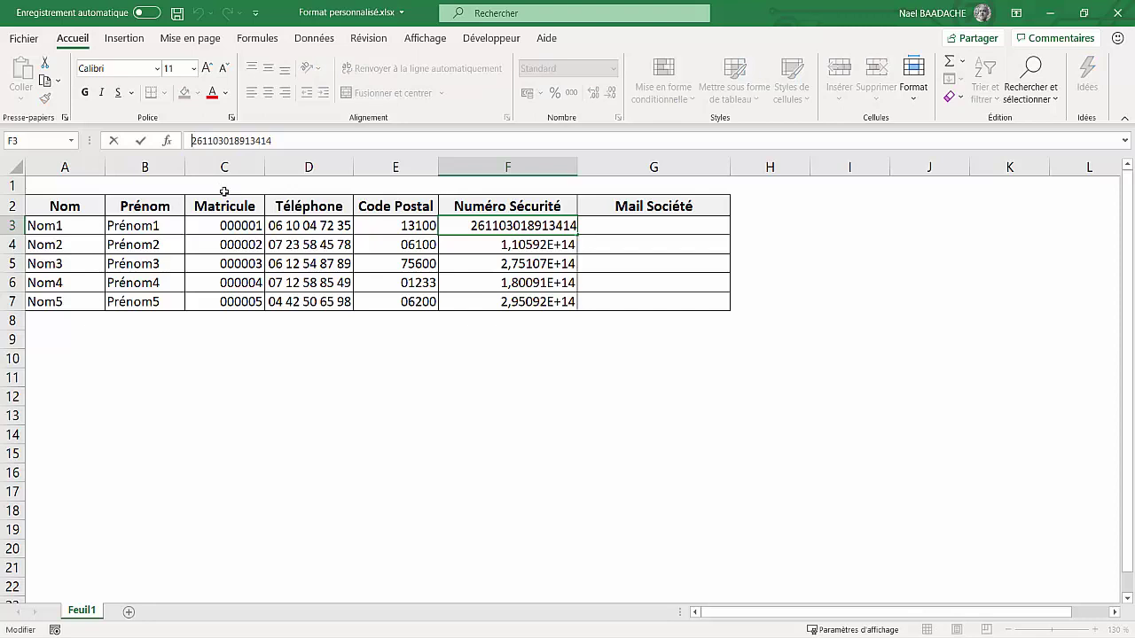
text(')
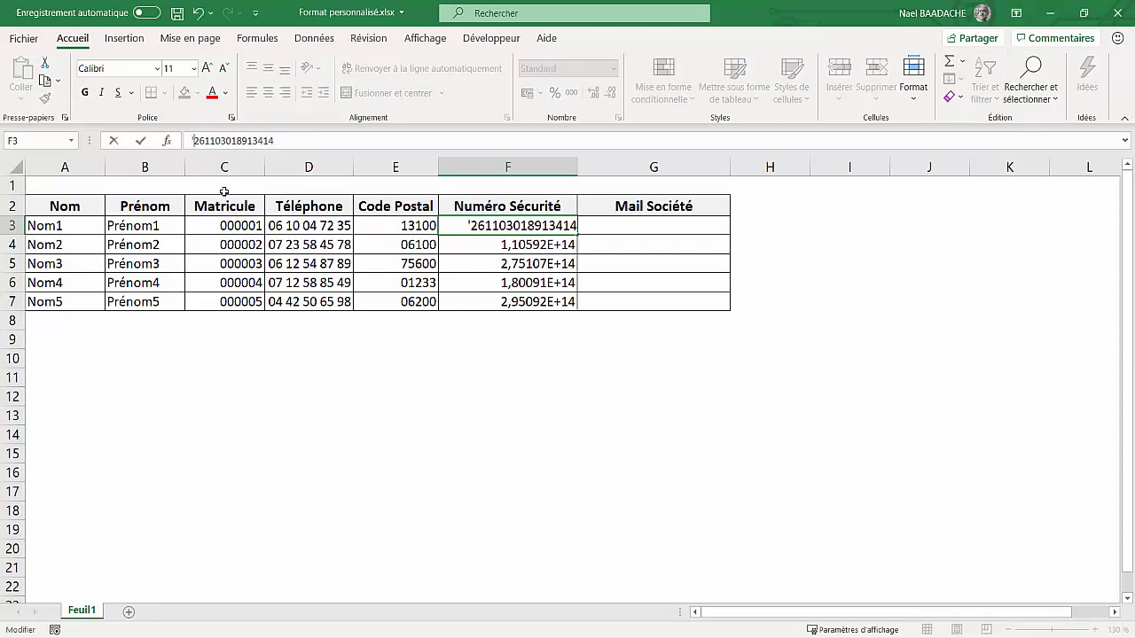
key(Return)
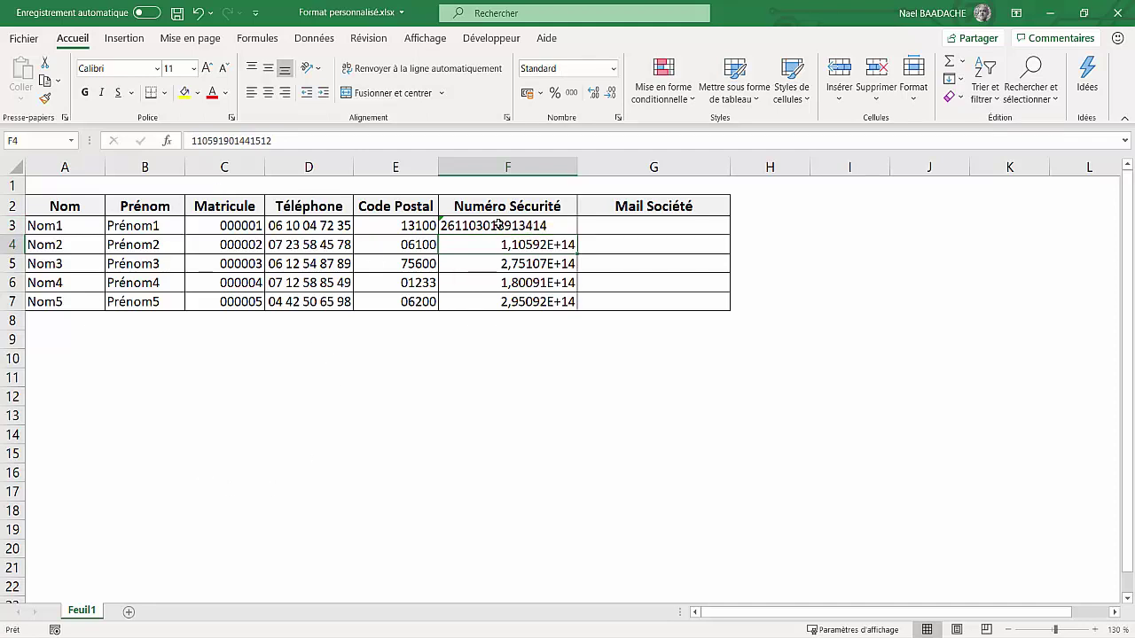
click(518, 225)
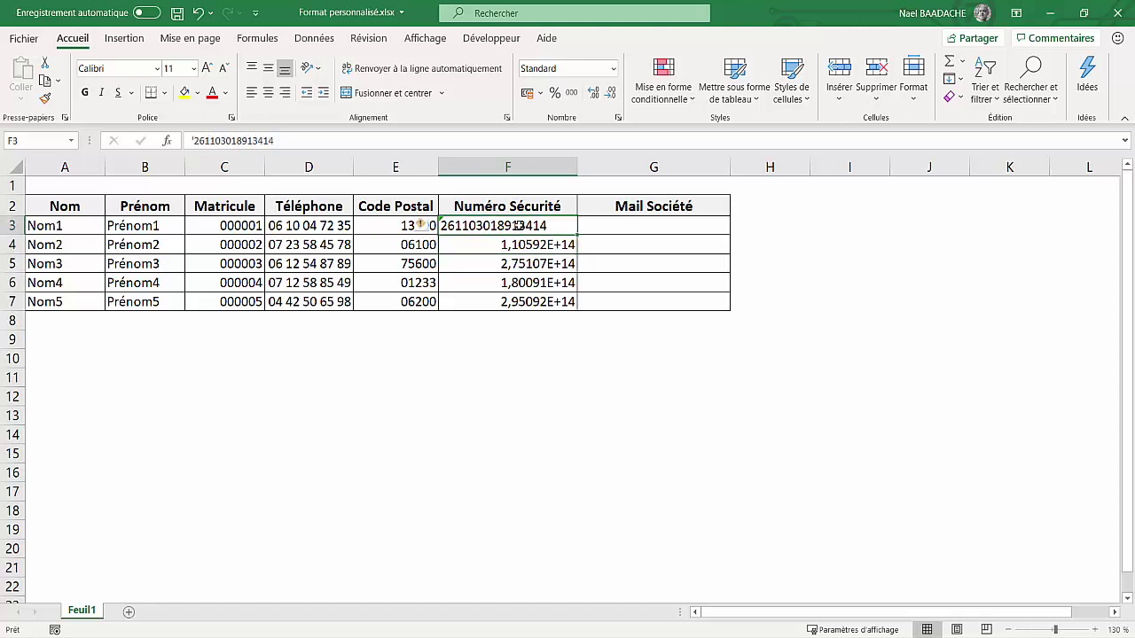
click(202, 146)
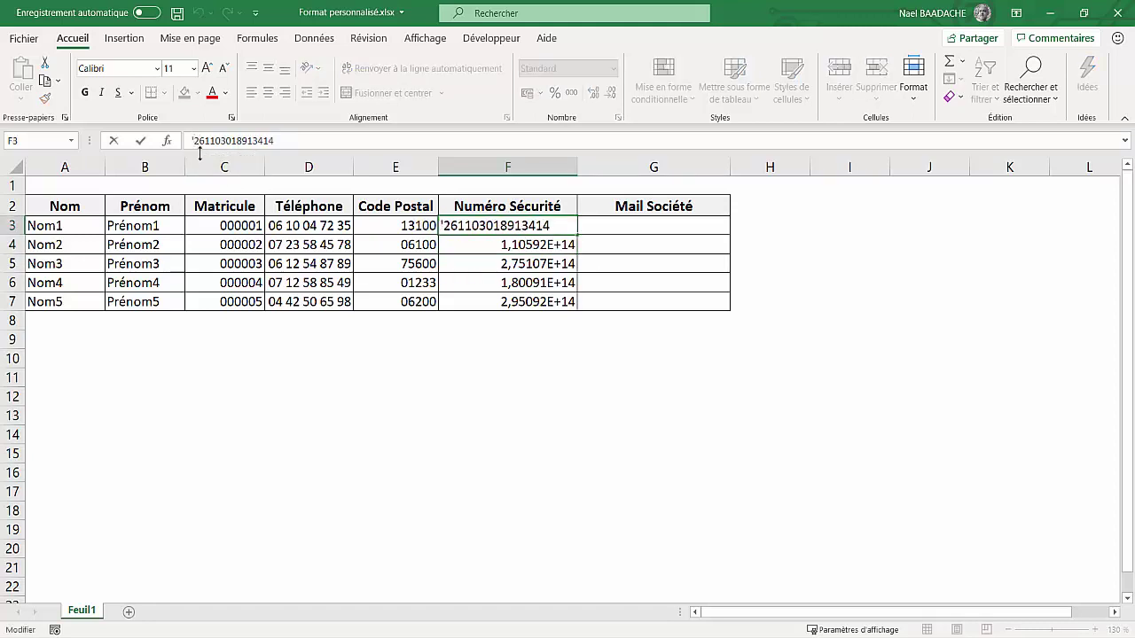
key(BackSpace)
key(Return)
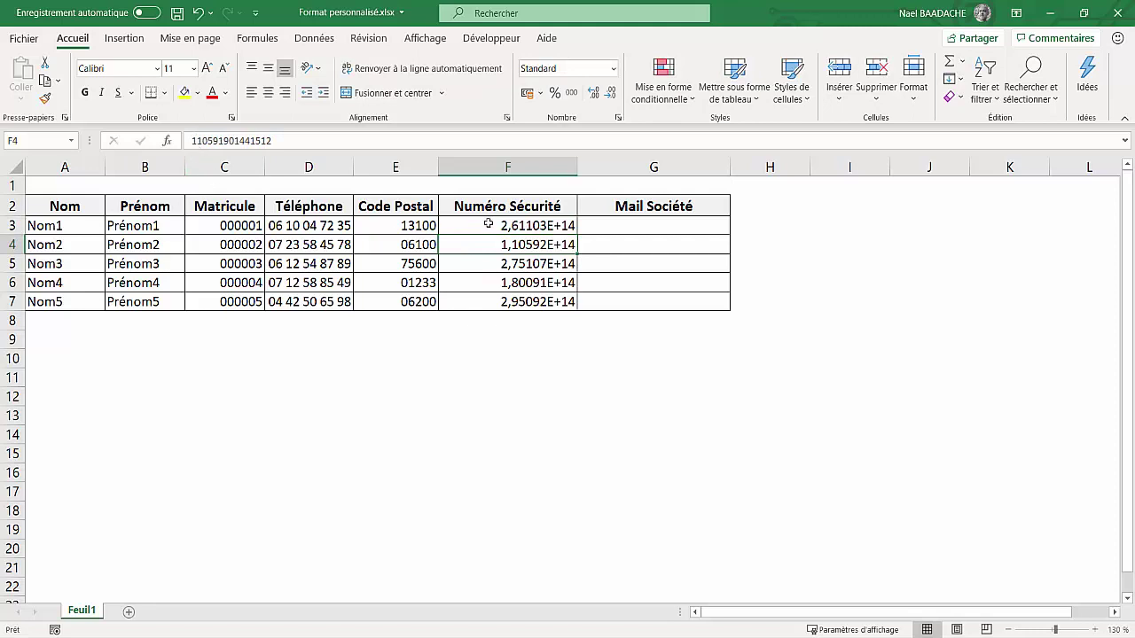
- Apply the Spécial social security number format to all five Numéro Sécurité cells
drag(487, 224, 492, 300)
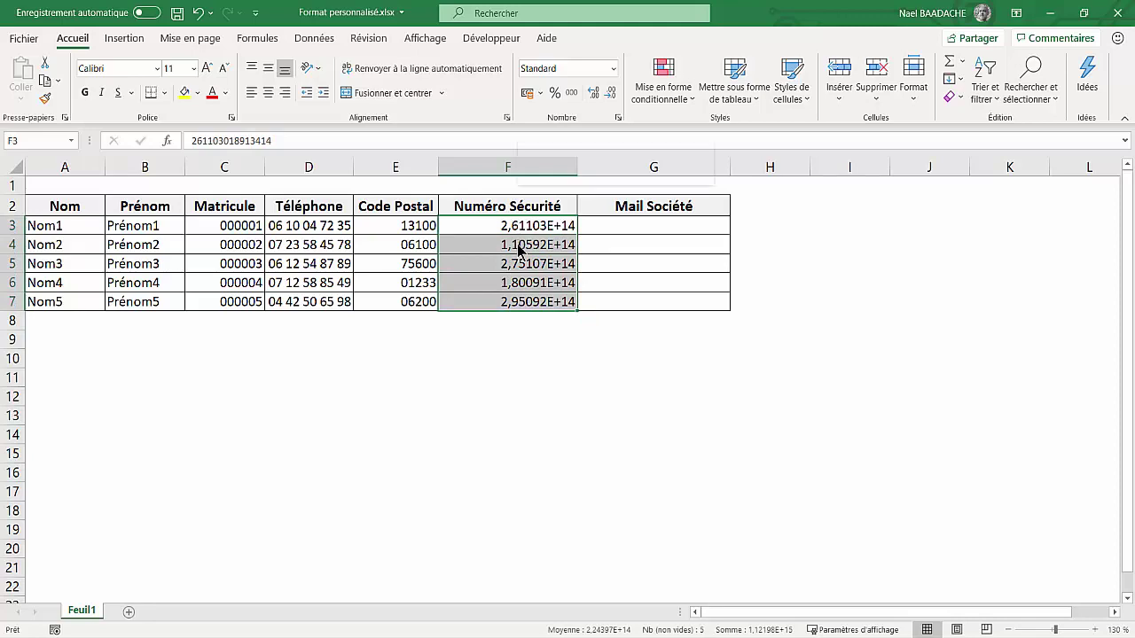
right_click(517, 244)
click(550, 562)
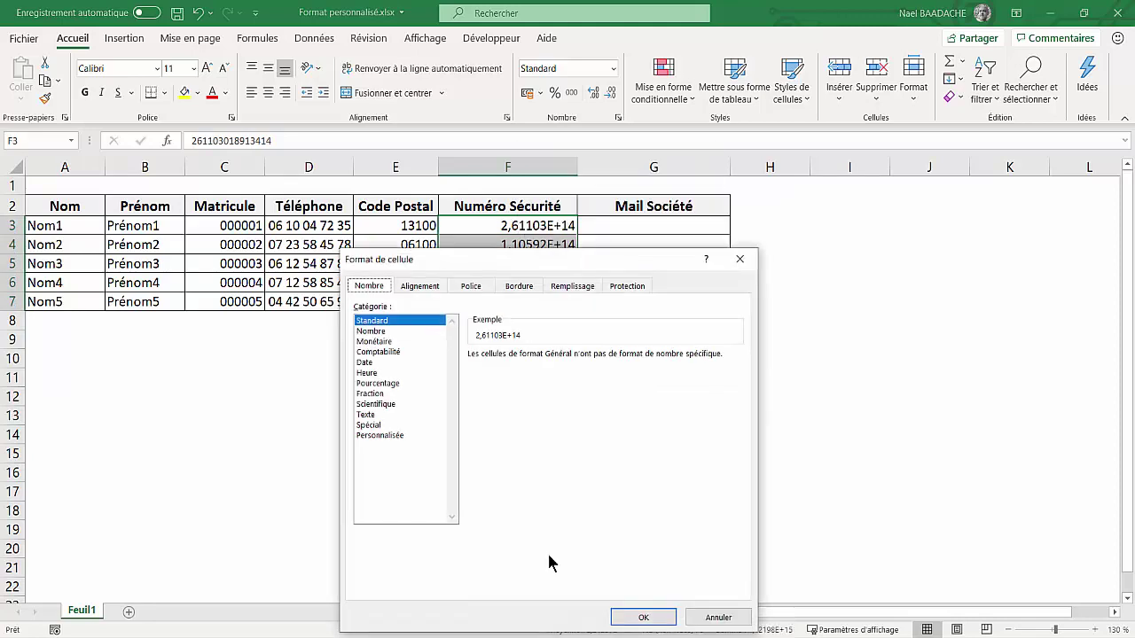
click(370, 426)
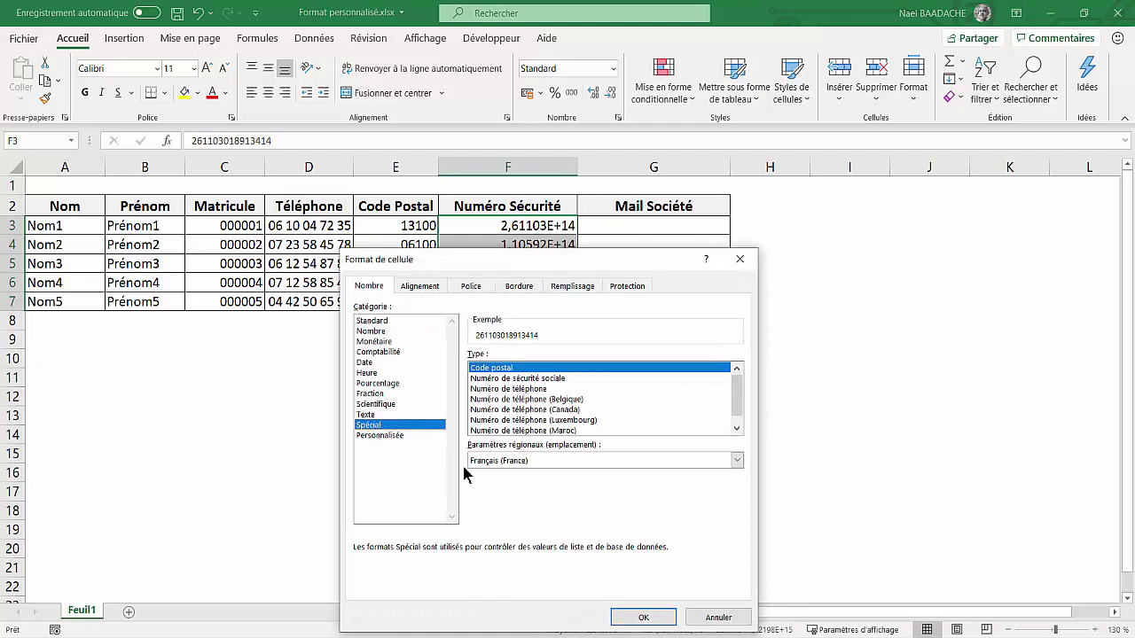
click(535, 380)
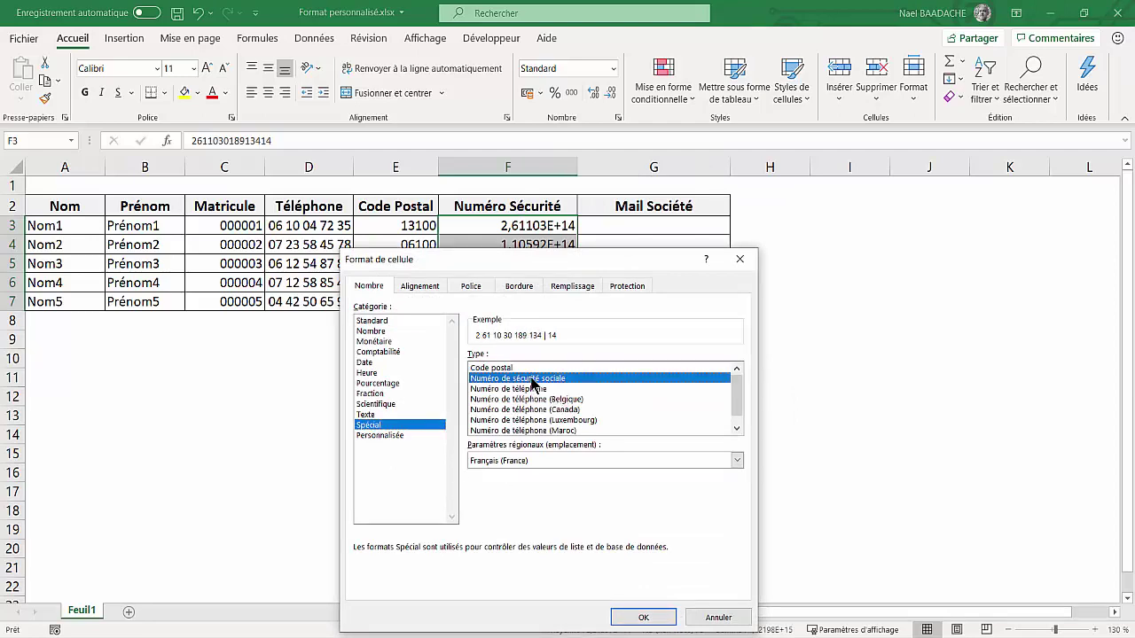
click(643, 618)
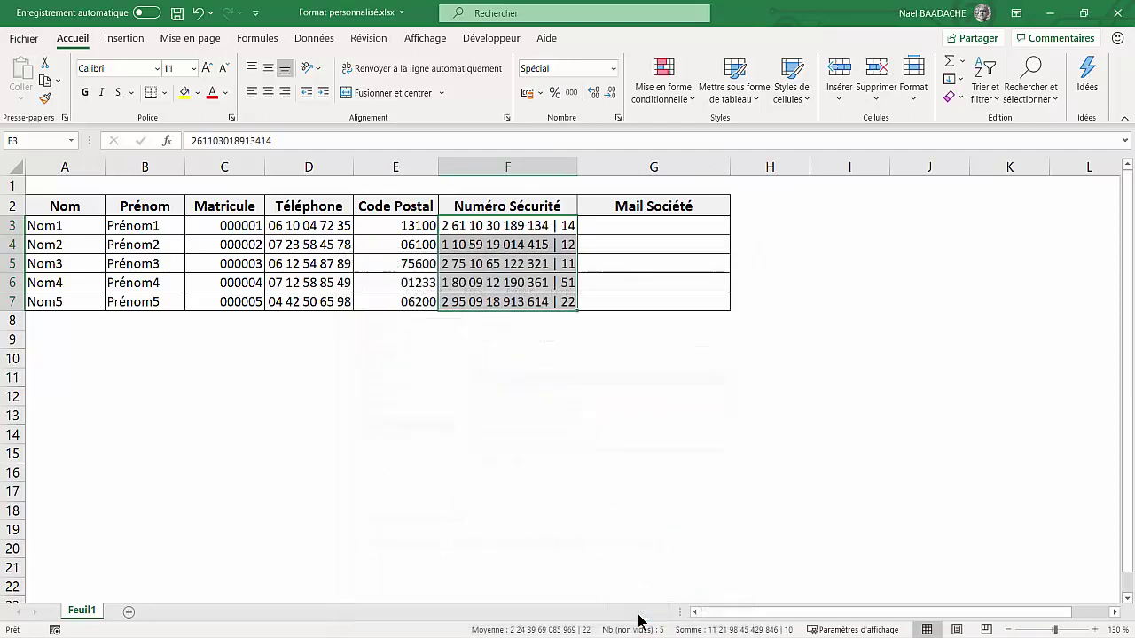
click(494, 410)
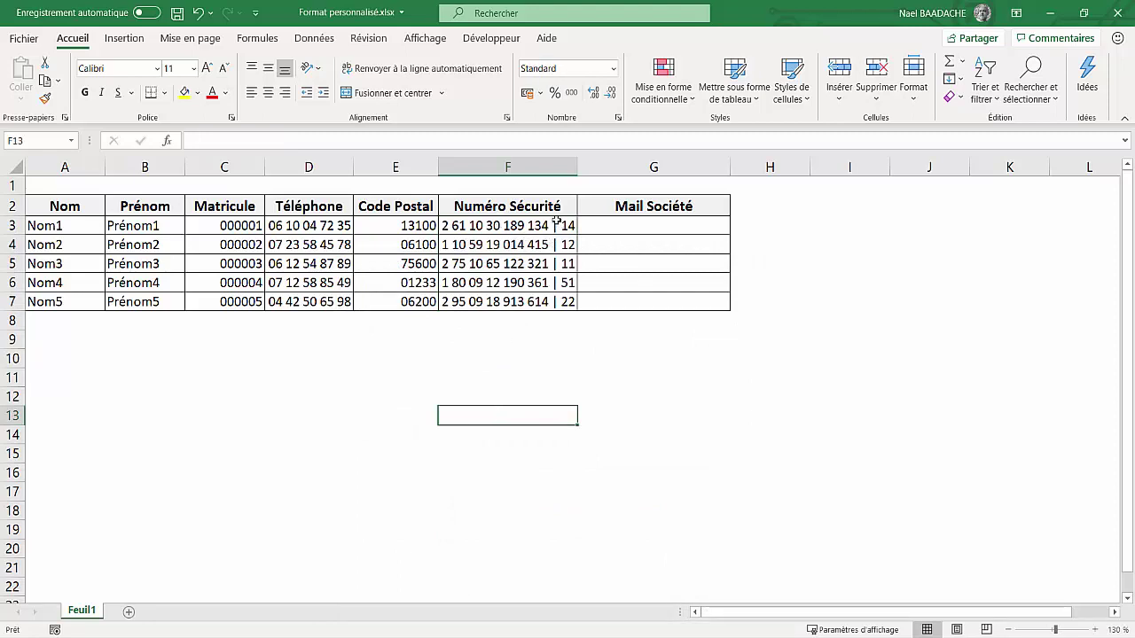
click(627, 227)
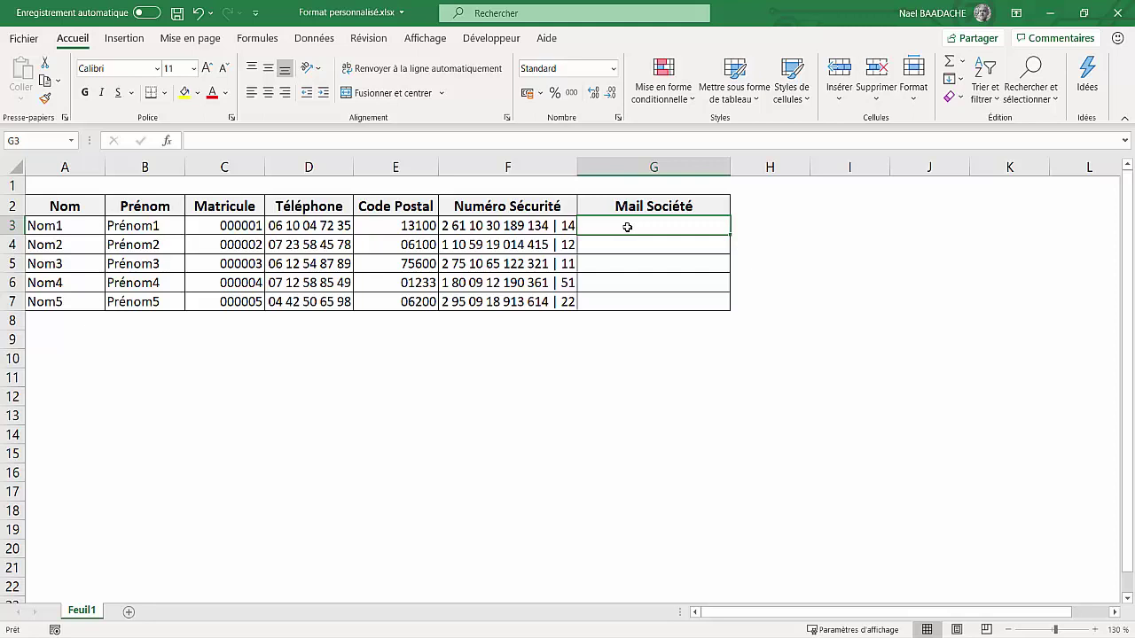
click(631, 227)
- Replace the placeholder first names in B3:B7 with the five employees' actual first names
click(138, 227)
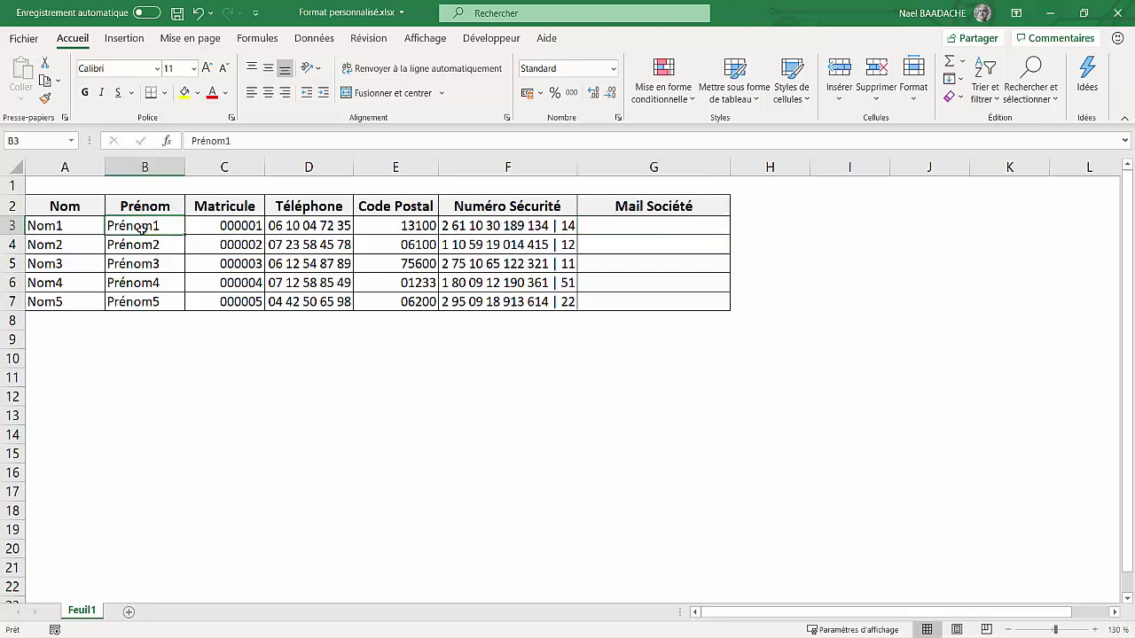
text(Pi)
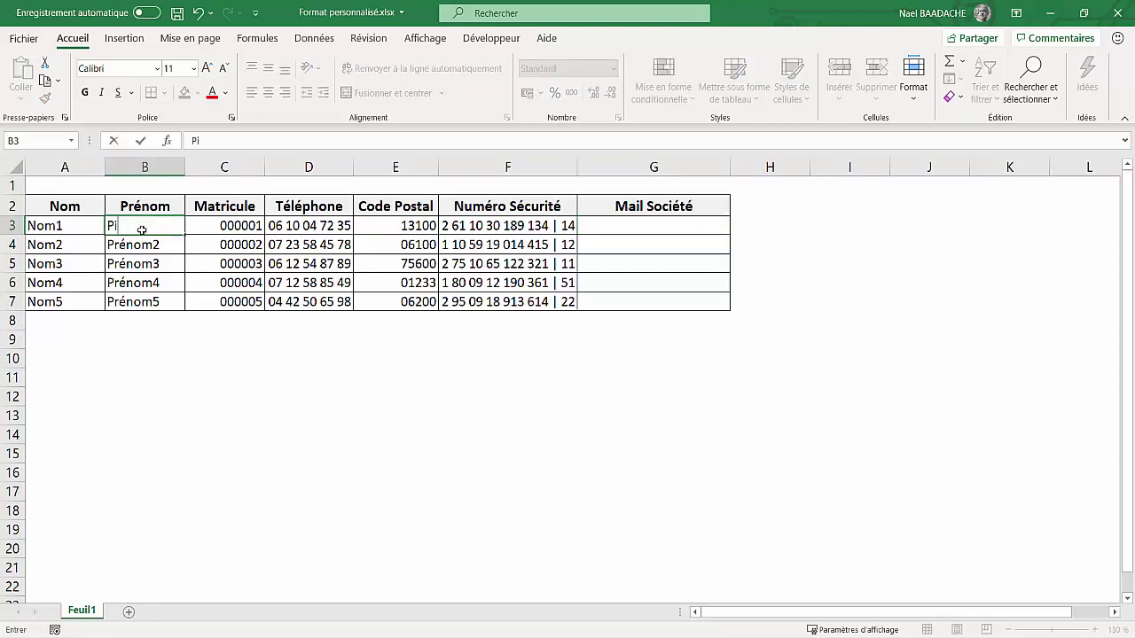
text(erre)
key(Return)
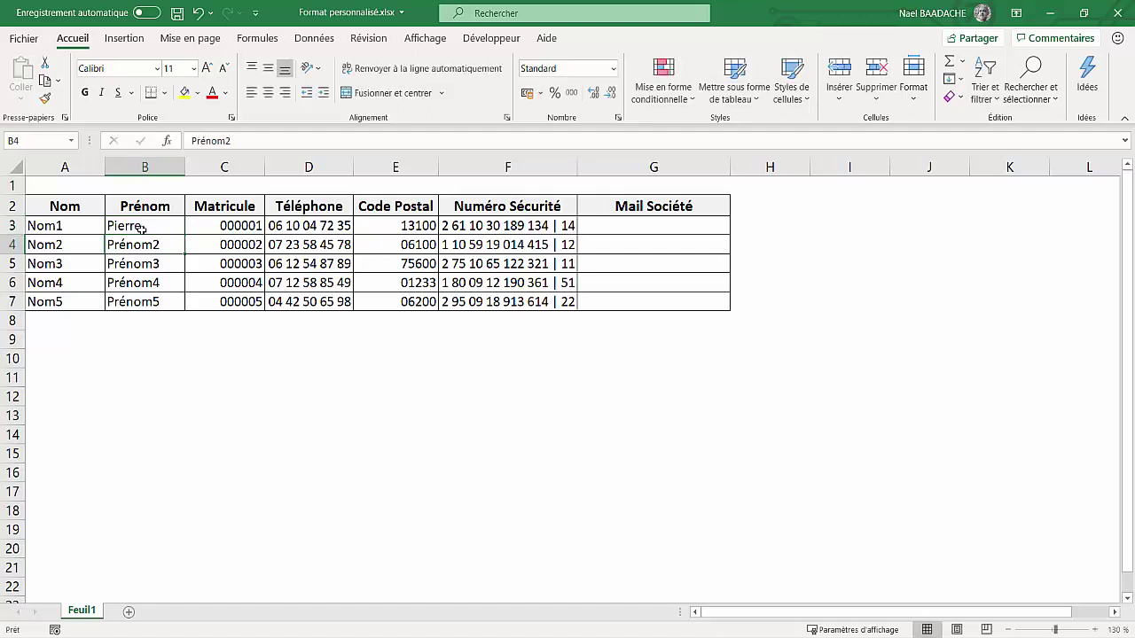
text(M)
key(BackSpace)
text(Paul)
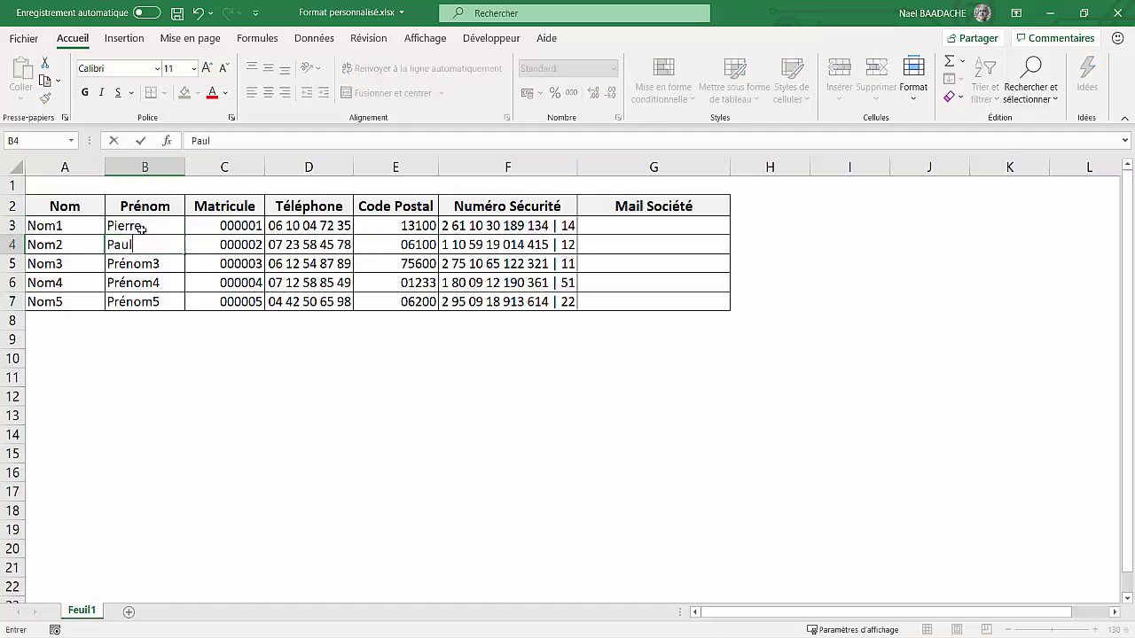
key(Return)
text(Jacques)
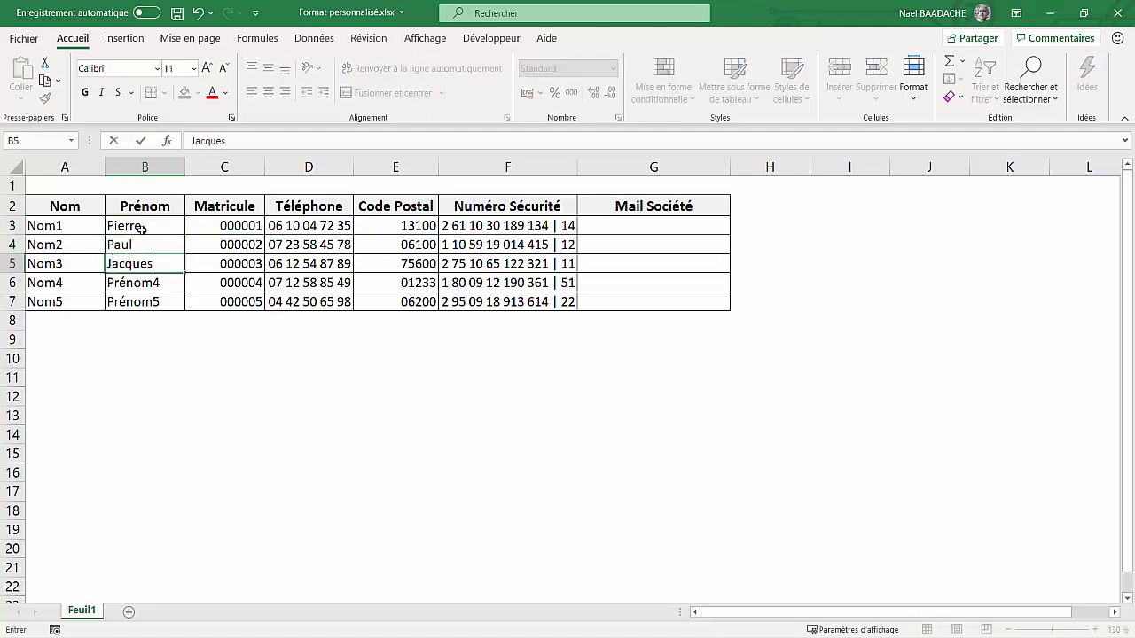
key(Return)
text(Al)
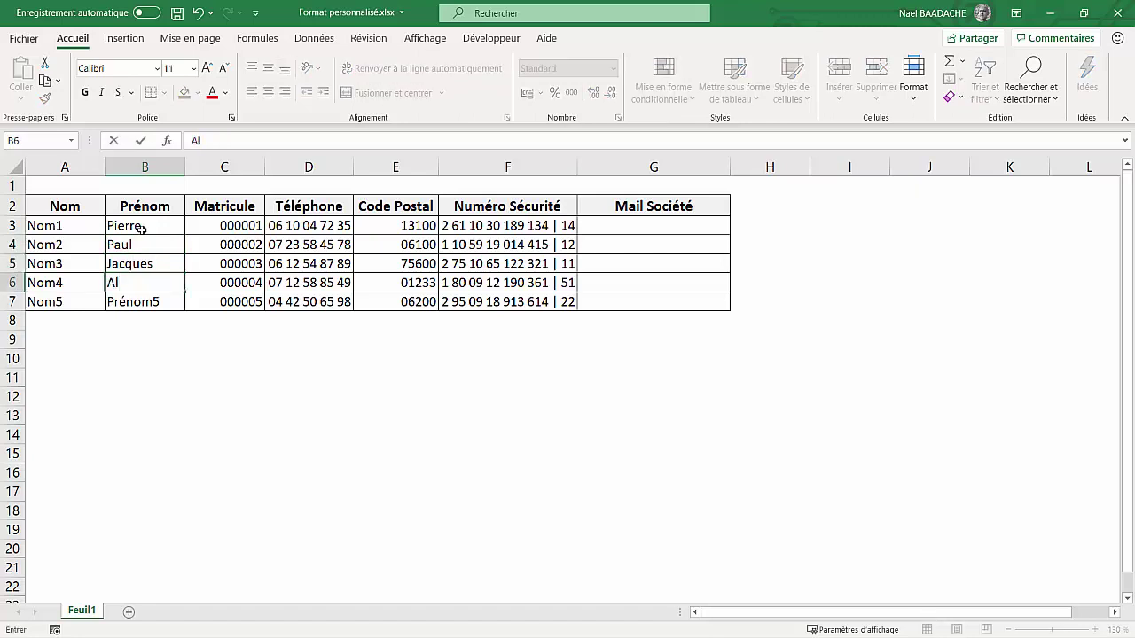
text(ain)
key(Return)
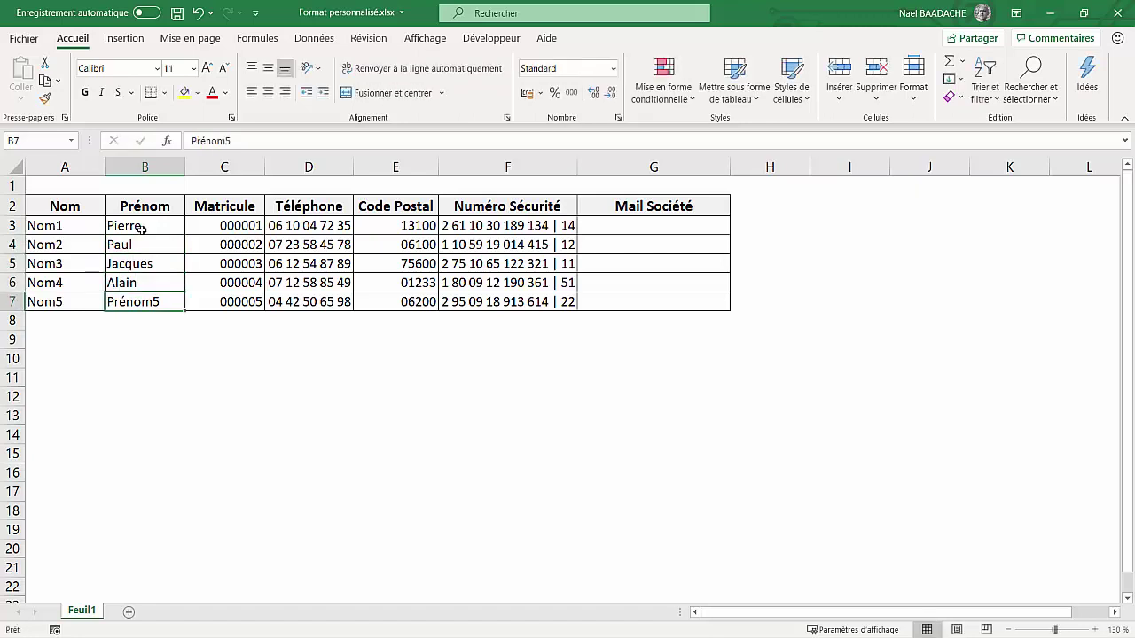
text(Aline)
key(Return)
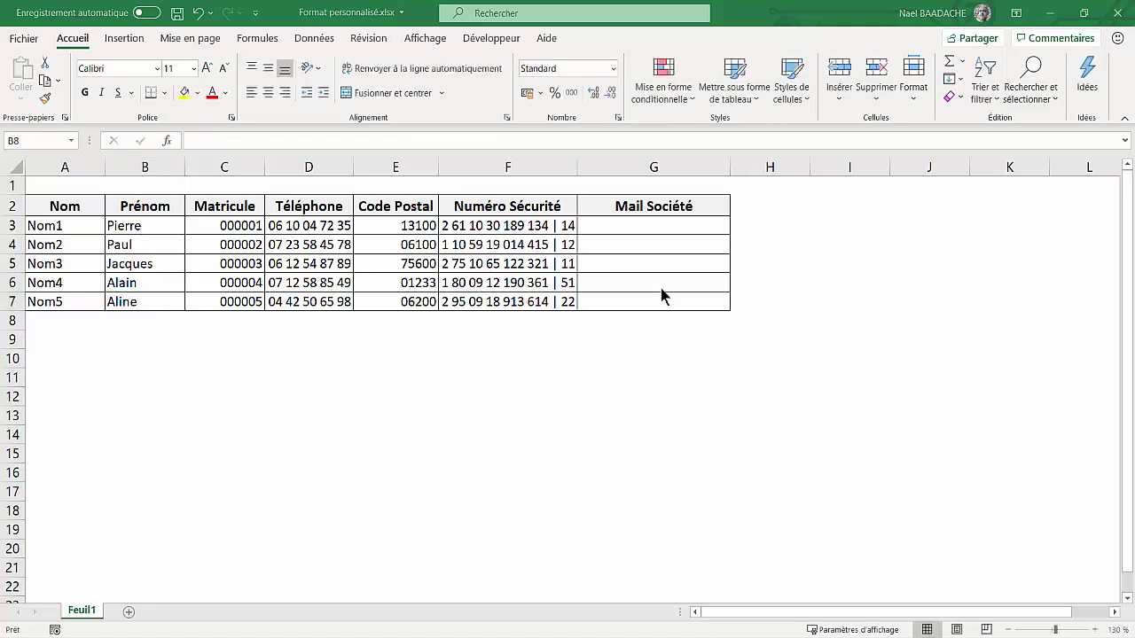
click(650, 227)
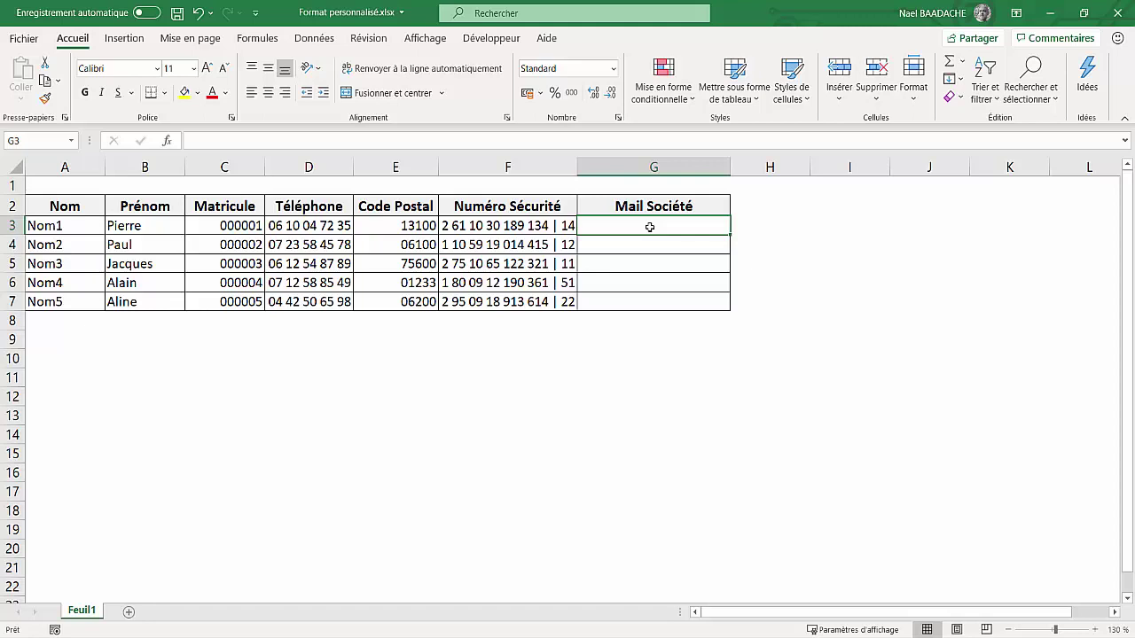
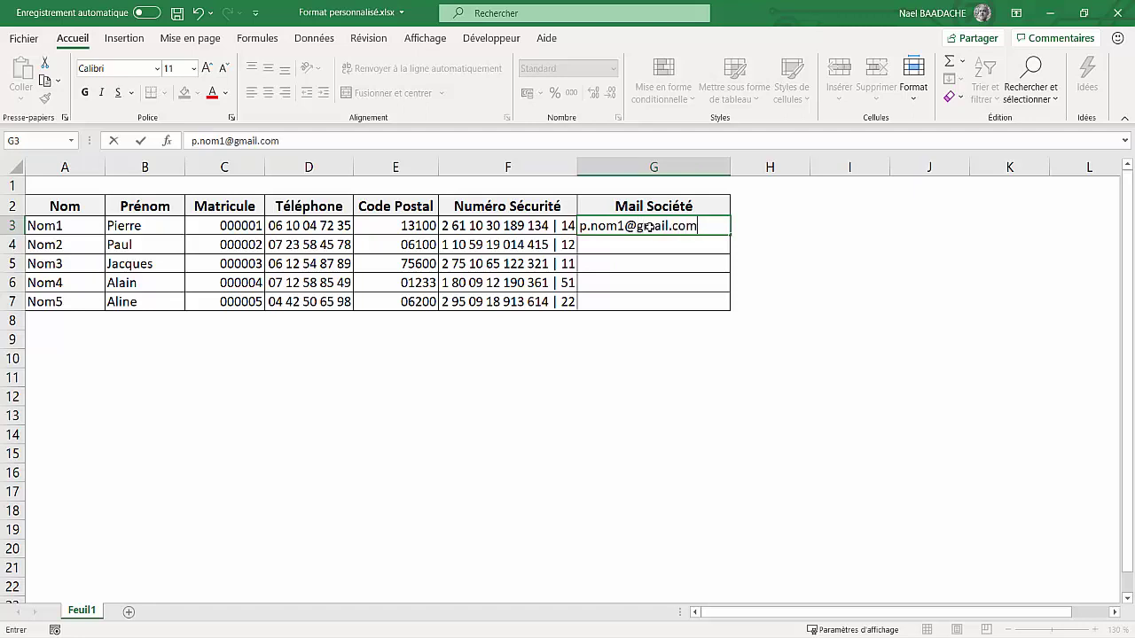
- Enter the first employee's initial-dot-name company e-mail address in G3
key(Return)
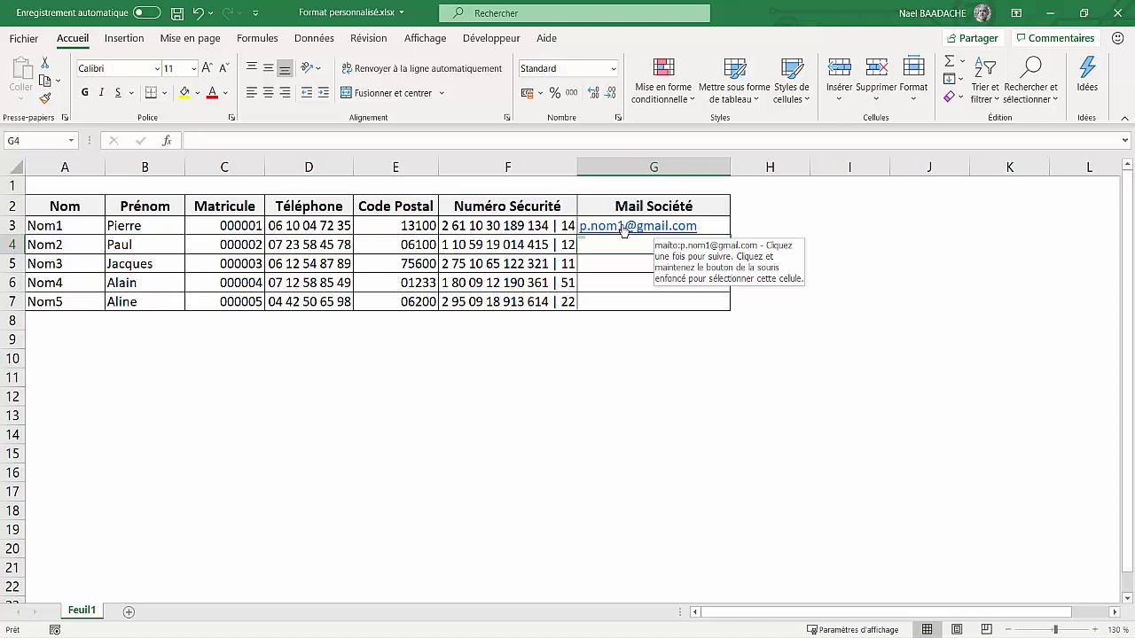
- Remove the hyperlink from the e-mail address in G3
right_click(623, 229)
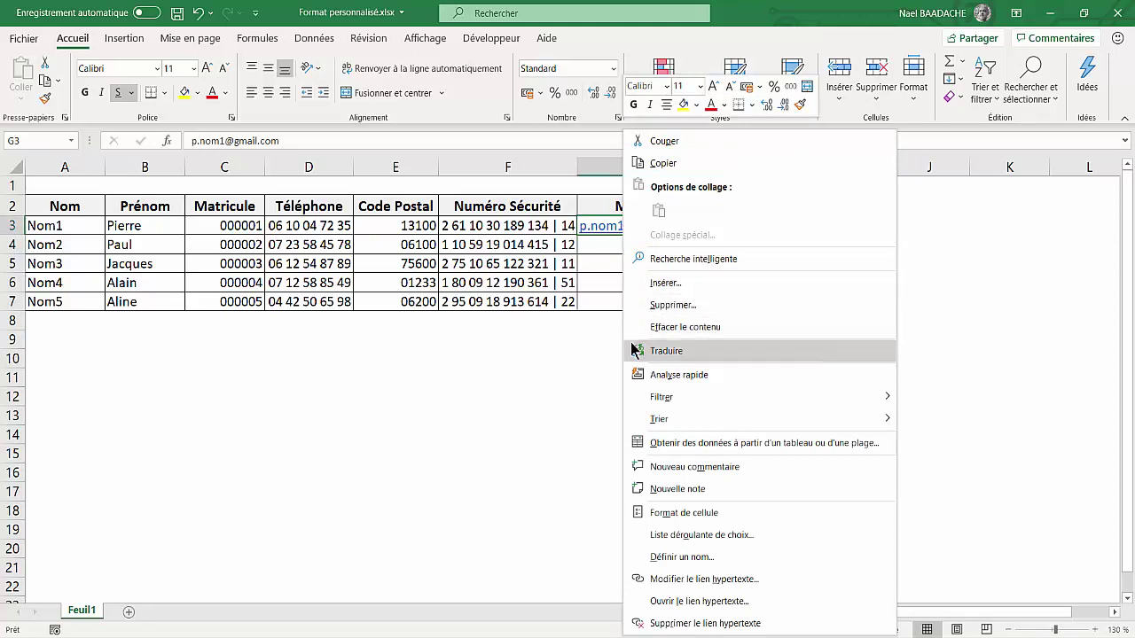
click(684, 623)
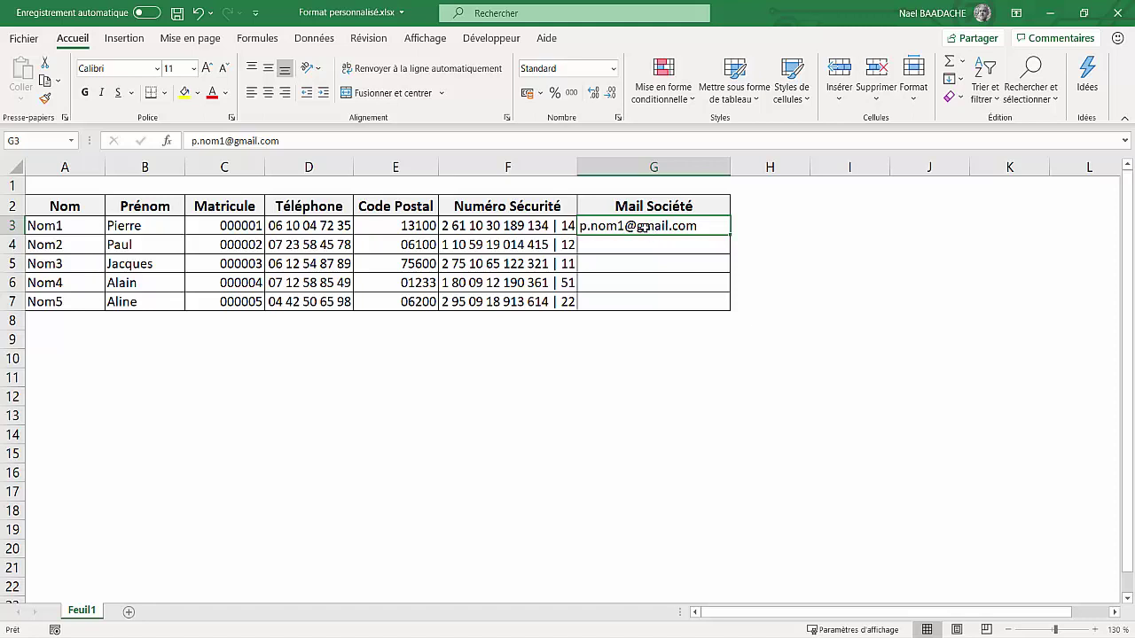
- Flash Fill the remaining four e-mails from the Données tab, then check G4 and G7
click(313, 40)
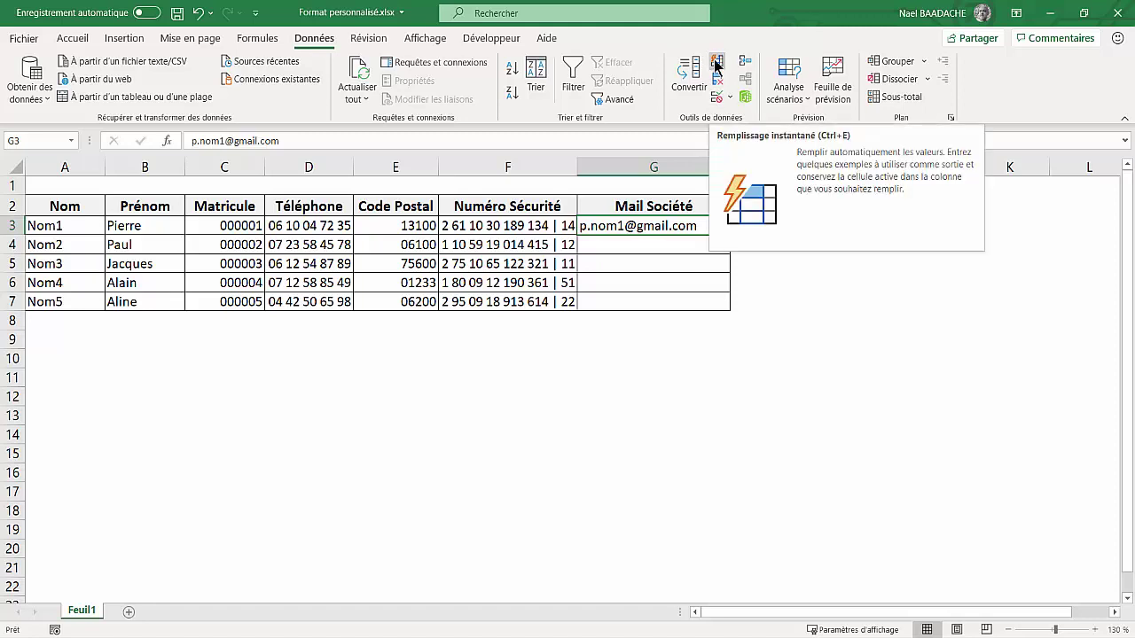
click(715, 65)
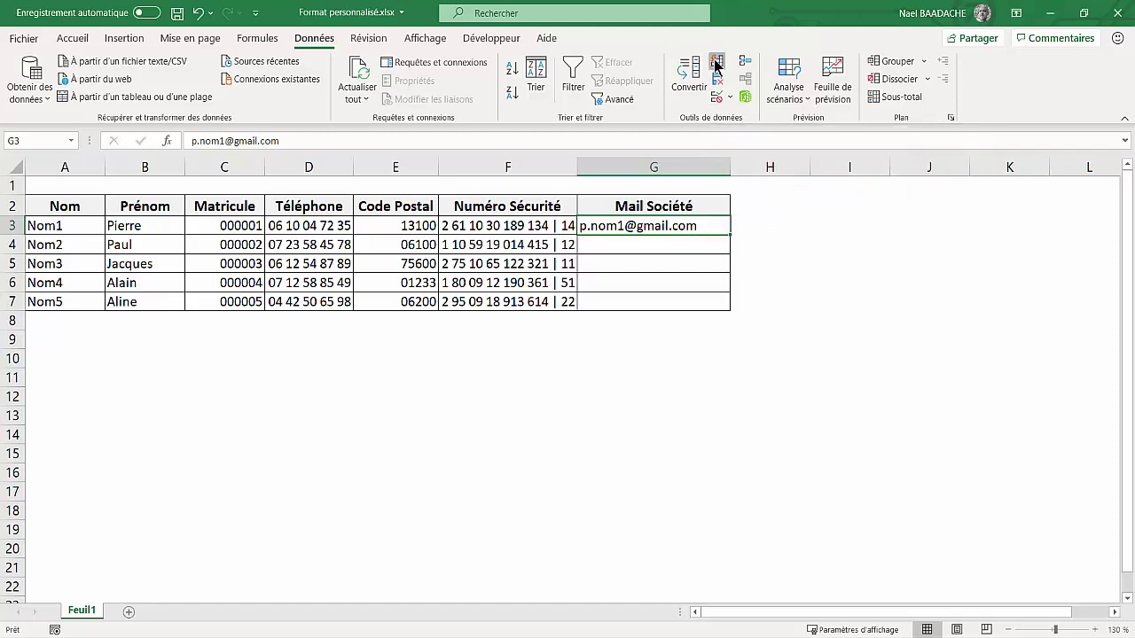
click(662, 363)
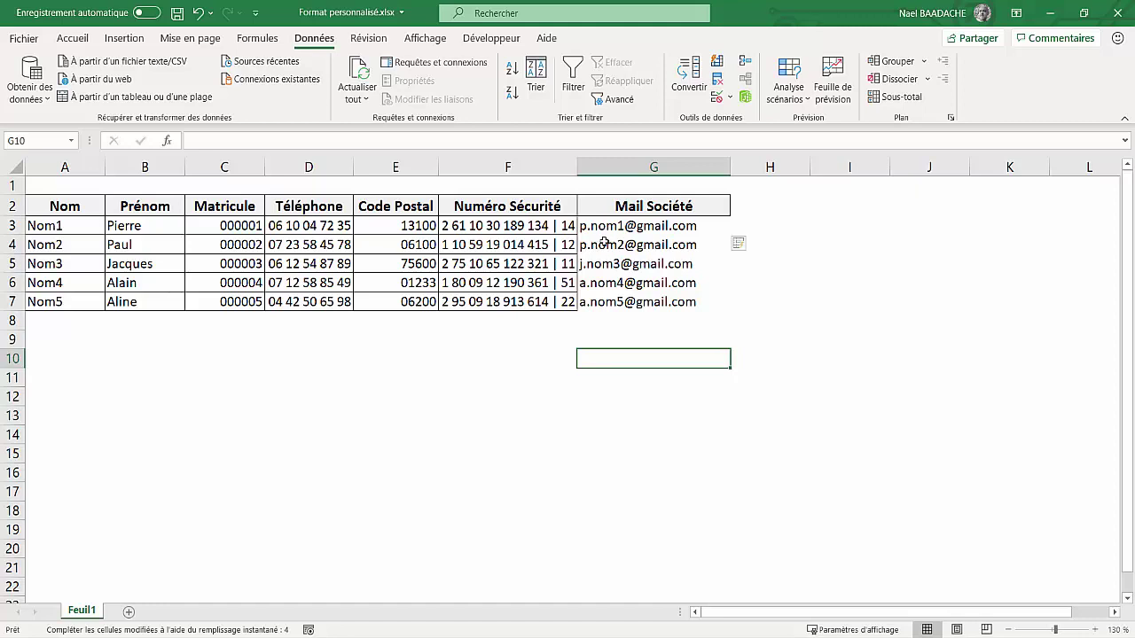
click(598, 247)
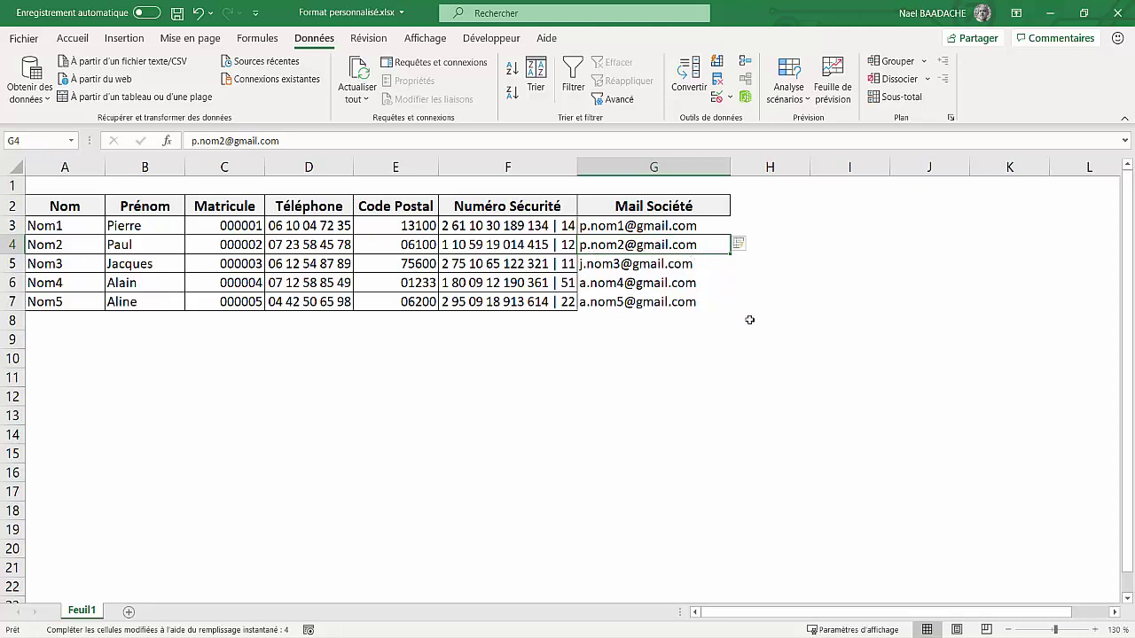
click(753, 347)
click(615, 305)
click(452, 402)
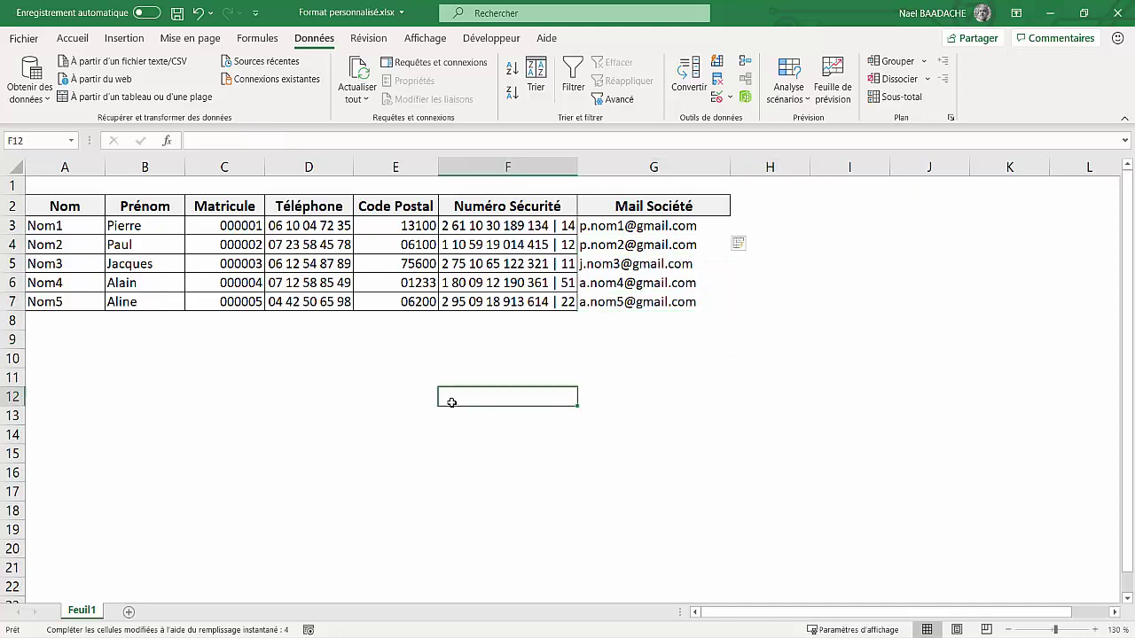